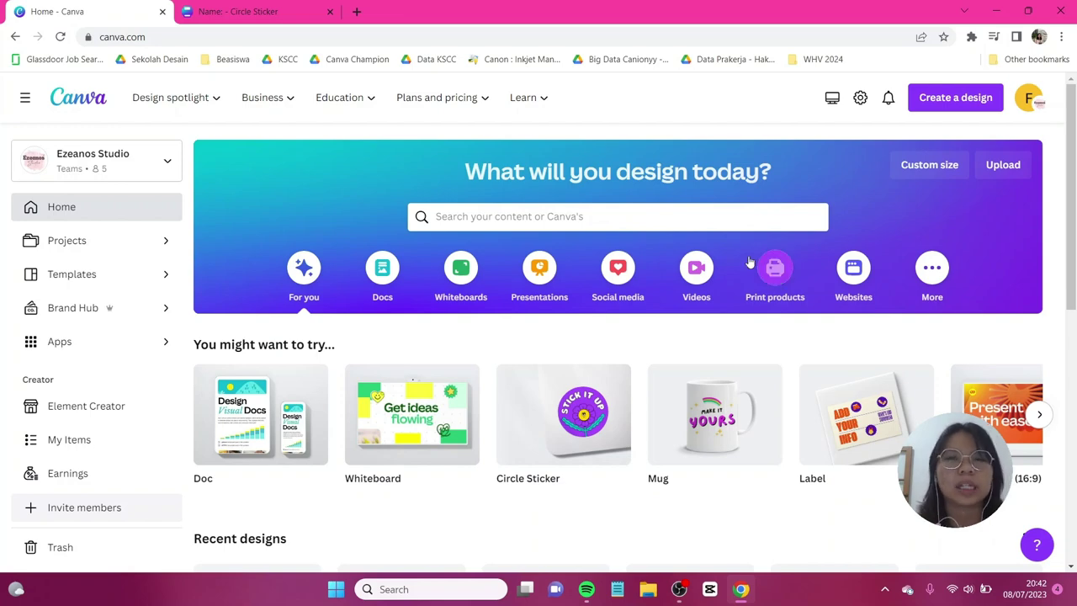
Step: Search for "sticker" and create a blank circle sticker design from the sticker templates
{"action": "left_click", "coordinate": [699, 213]}
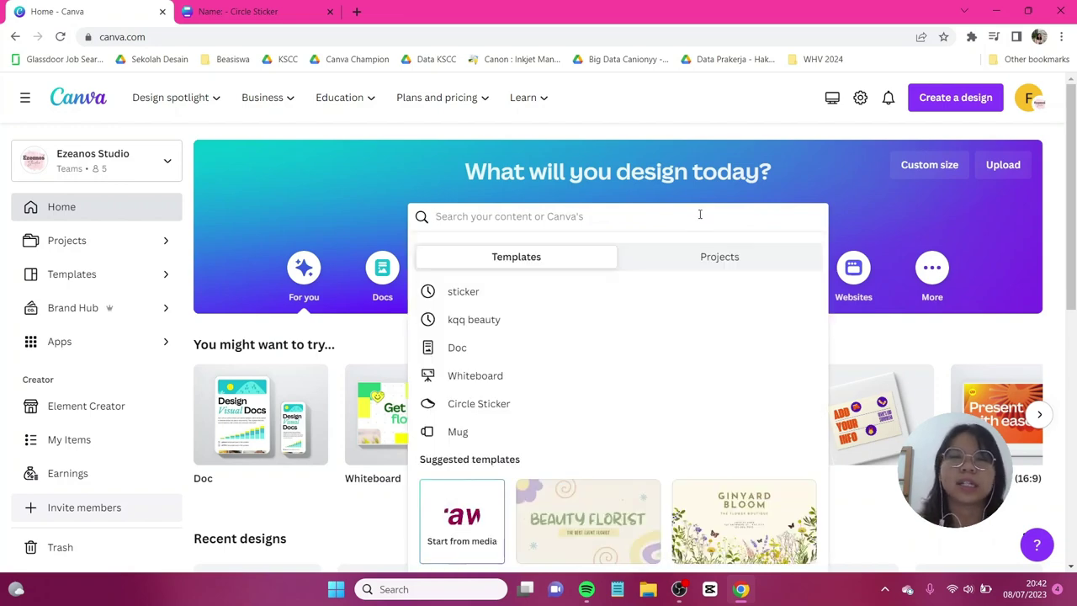
{"action": "left_click", "coordinate": [455, 291]}
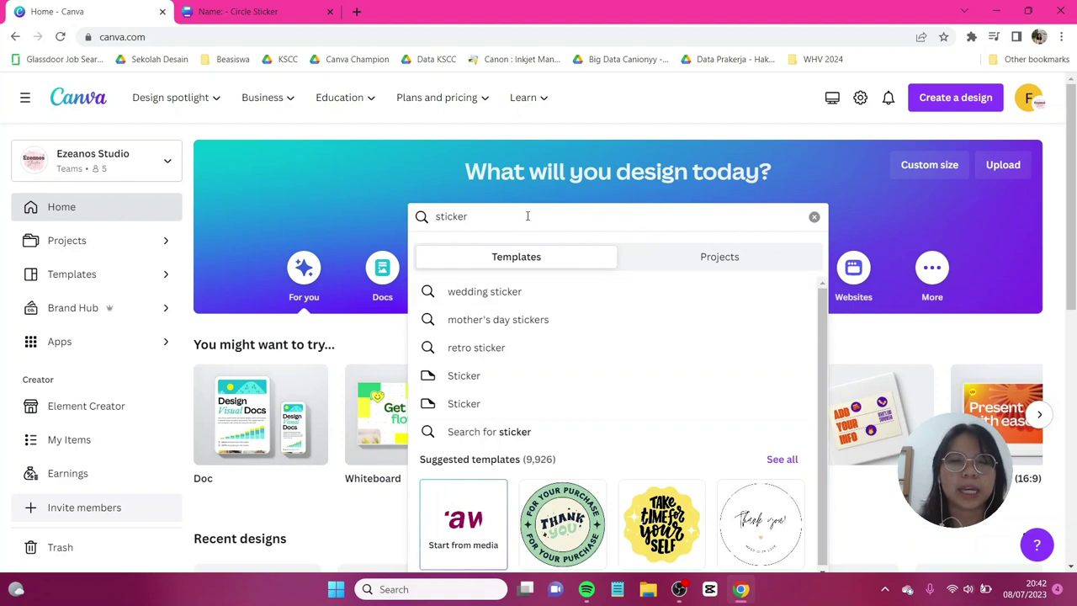
{"action": "left_click", "coordinate": [499, 405]}
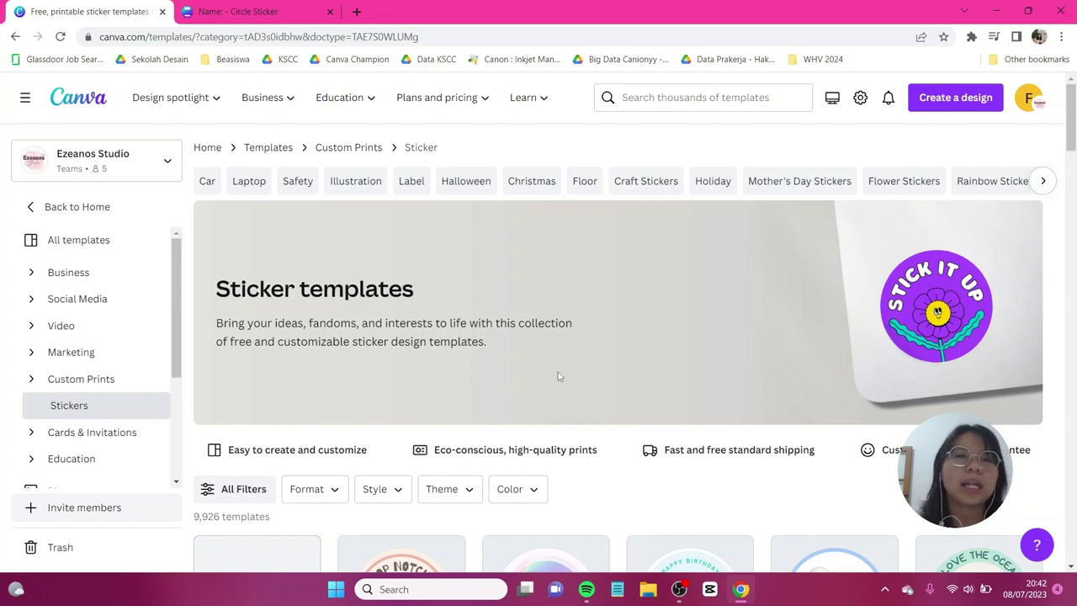
{"action": "scroll", "coordinate": [569, 363], "scroll_direction": "down", "scroll_amount": 3}
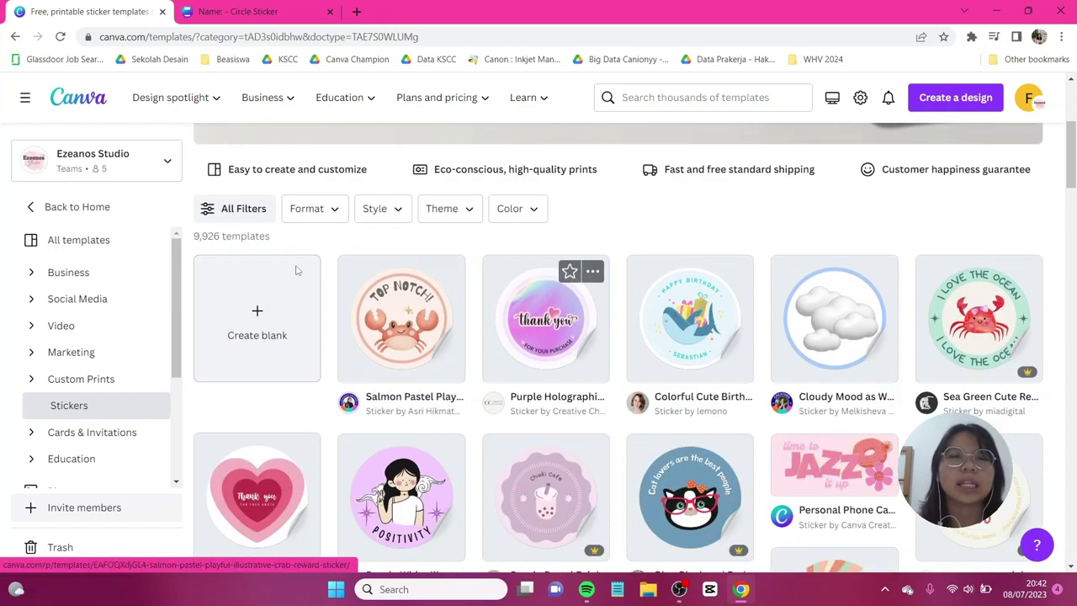
{"action": "left_click", "coordinate": [233, 312]}
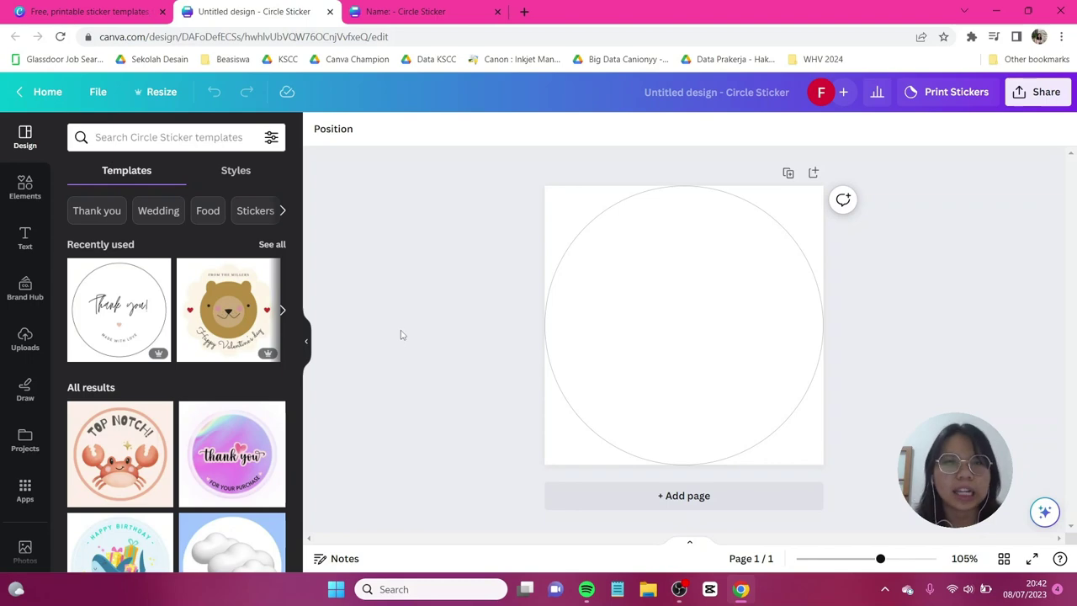
Step: Add a circle shape from the Lines & Shapes elements to the sticker page
{"action": "left_click", "coordinate": [23, 186]}
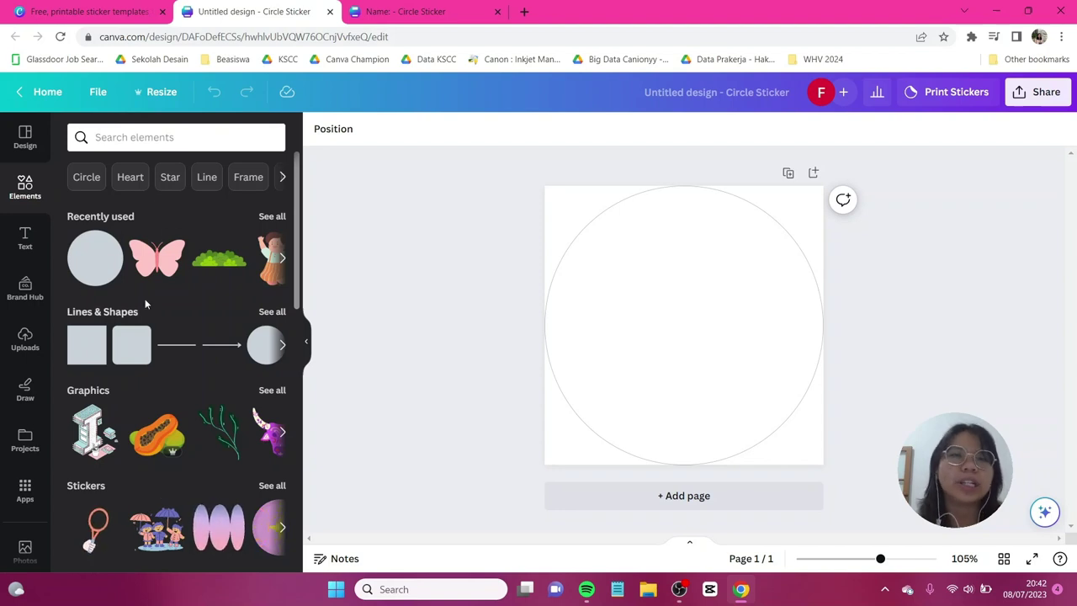
{"action": "left_click", "coordinate": [271, 312]}
{"action": "scroll", "coordinate": [215, 233], "scroll_direction": "down", "scroll_amount": 1}
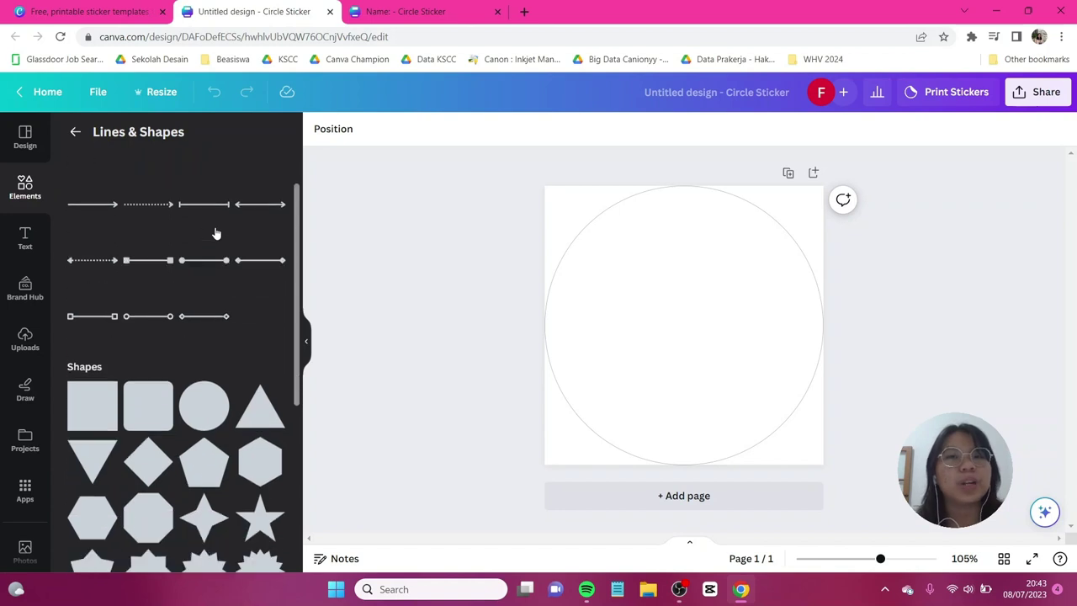
{"action": "scroll", "coordinate": [216, 233], "scroll_direction": "down", "scroll_amount": 3}
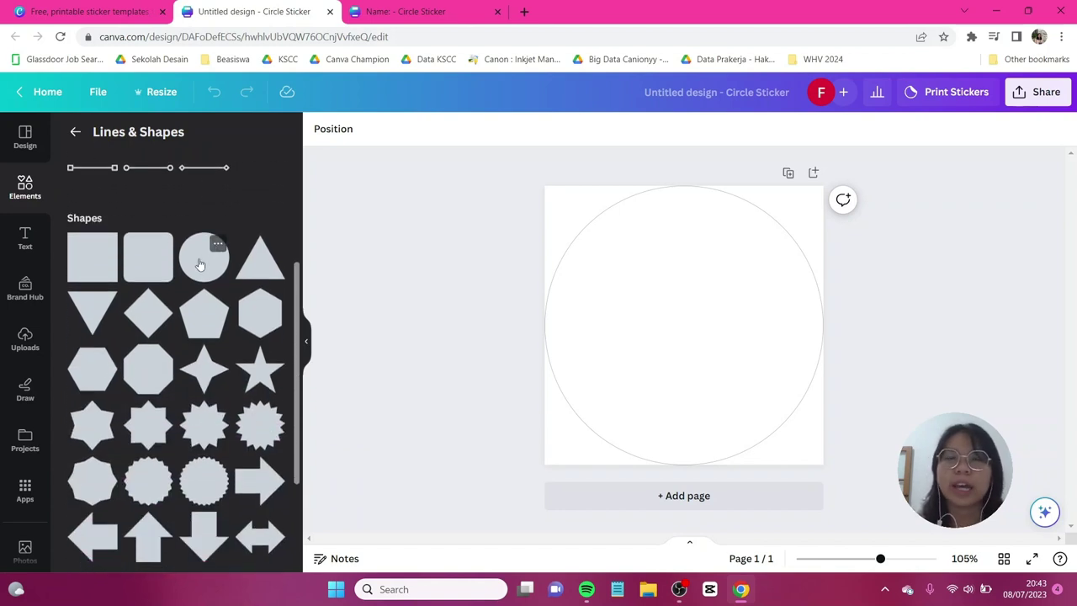
{"action": "left_click", "coordinate": [202, 257]}
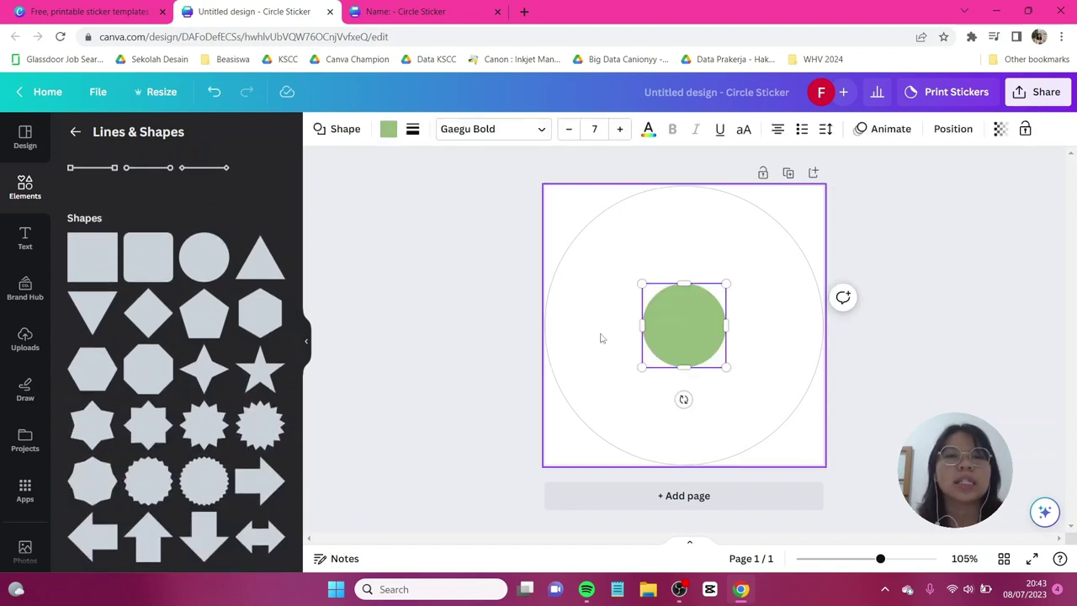
Step: Fill the circle with white, enlarge it to about 53.5 by 53.5, and centre it horizontally in the page's upper part
{"action": "left_click", "coordinate": [384, 130]}
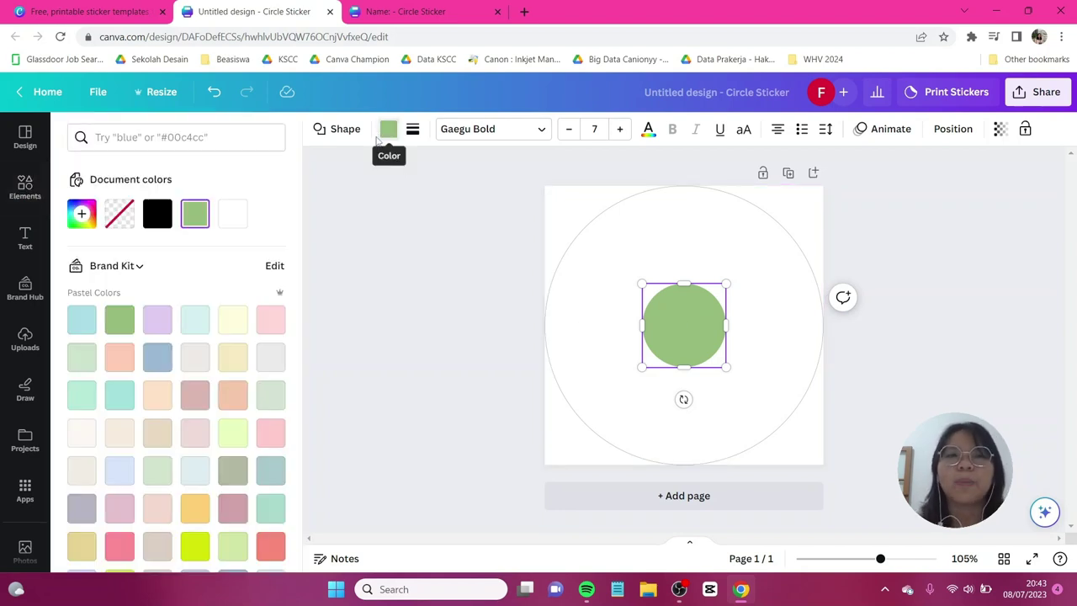
{"action": "left_click", "coordinate": [238, 219]}
{"action": "left_click_drag", "start_coordinate": [684, 325], "coordinate": [642, 270]}
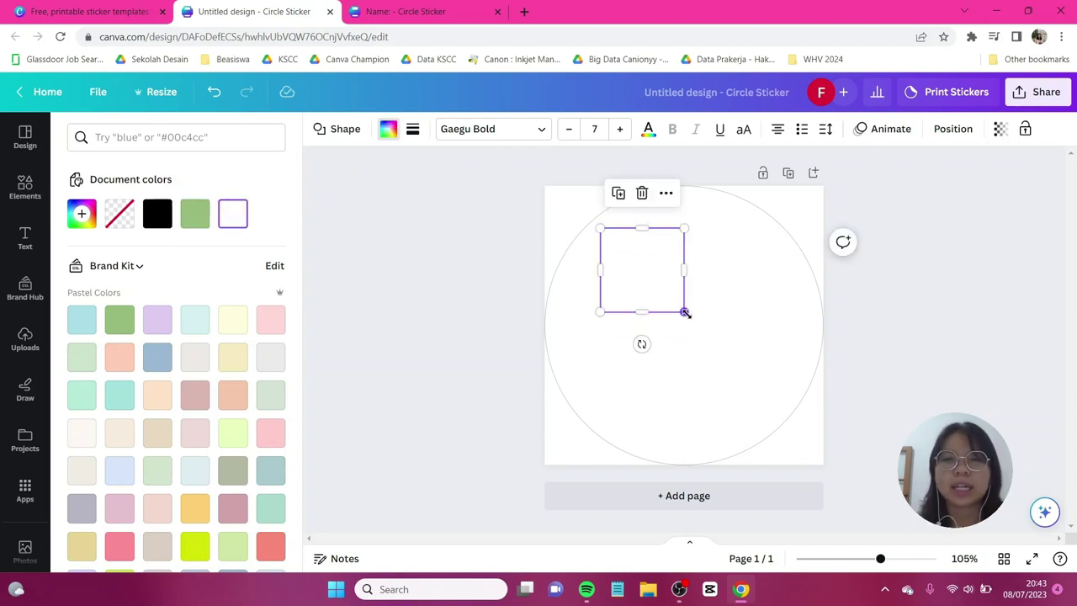
{"action": "left_click_drag", "start_coordinate": [685, 312], "coordinate": [762, 375]}
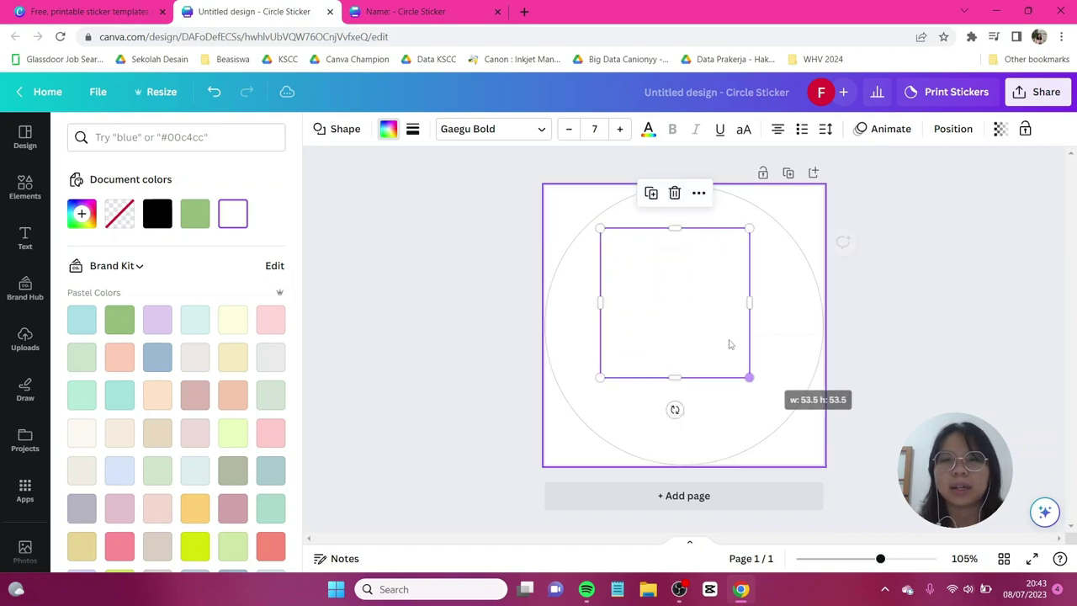
{"action": "left_click_drag", "start_coordinate": [702, 306], "coordinate": [715, 298]}
Step: Set the page background color to black
{"action": "left_click", "coordinate": [806, 326]}
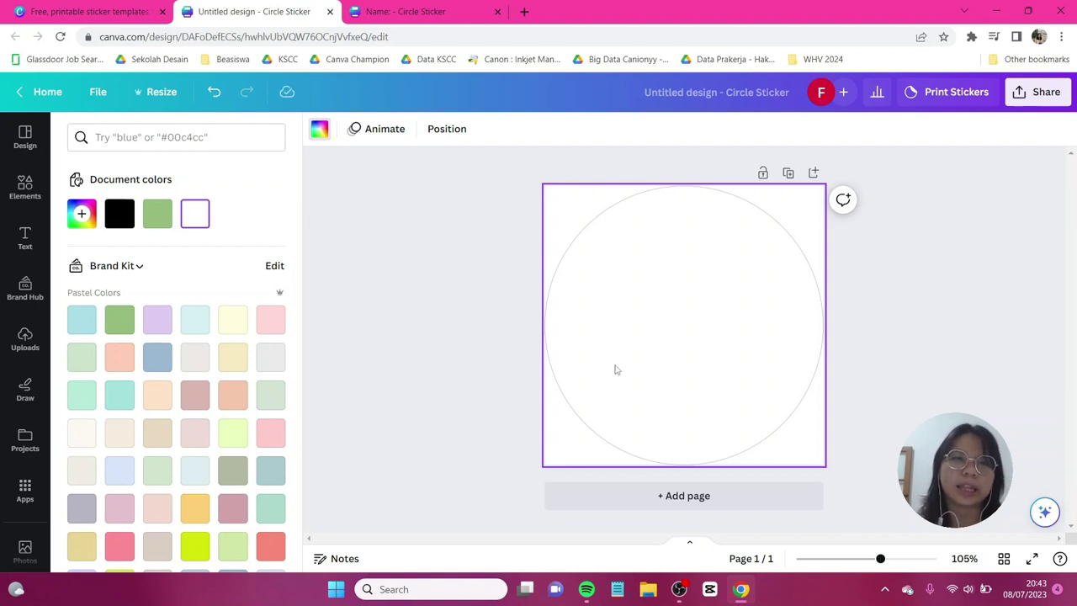
{"action": "left_click", "coordinate": [119, 217]}
{"action": "left_click", "coordinate": [513, 333]}
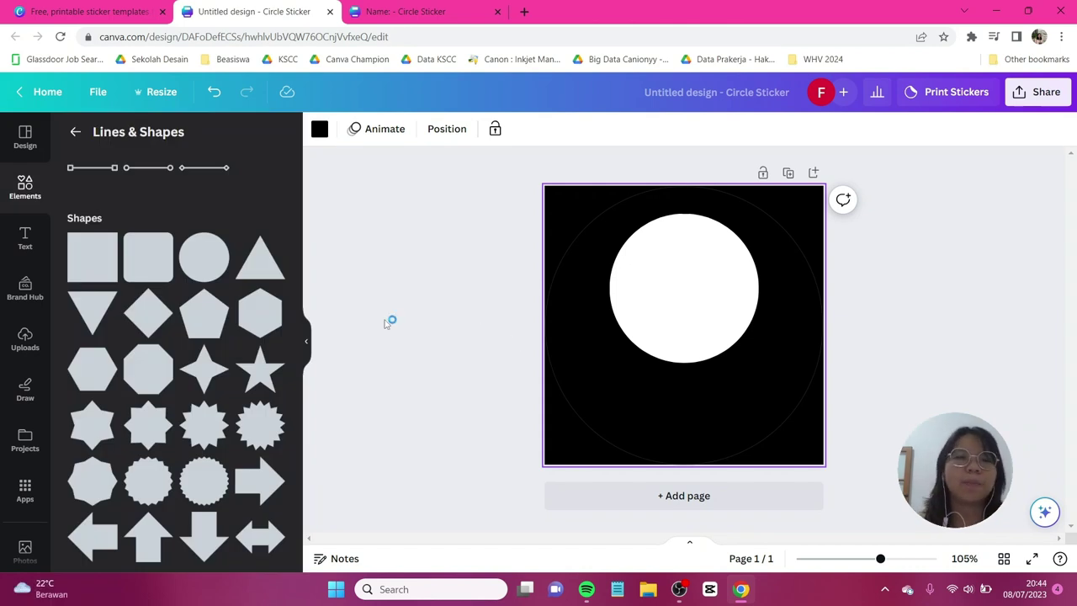
Step: Add a white rounded square, stretch it into a wide rectangle, and centre it across the lower part of the circle
{"action": "left_click", "coordinate": [139, 276]}
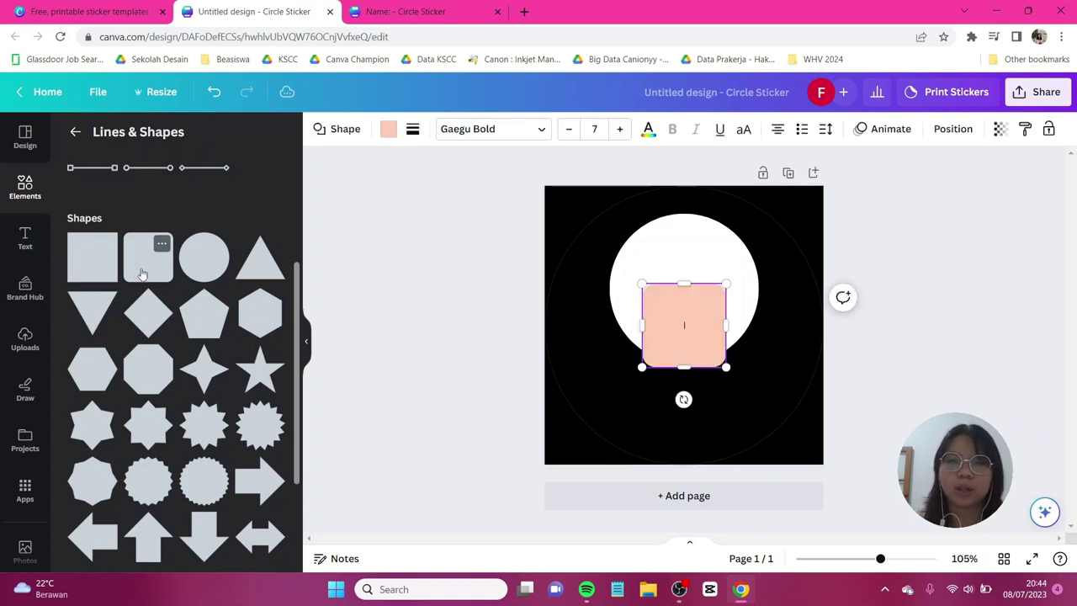
{"action": "left_click", "coordinate": [387, 131]}
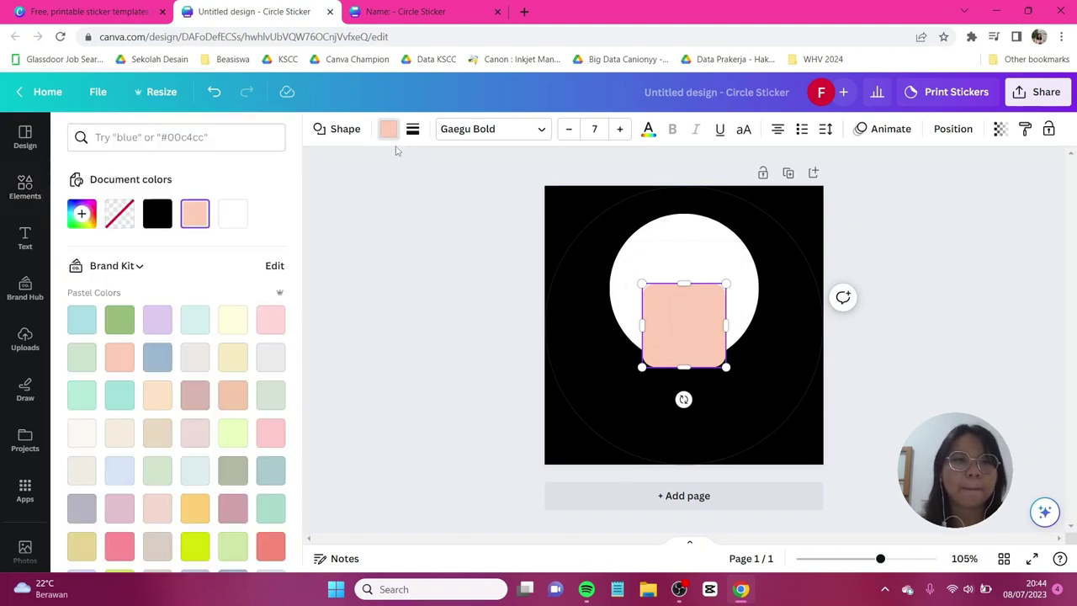
{"action": "left_click", "coordinate": [233, 216]}
{"action": "left_click_drag", "start_coordinate": [688, 306], "coordinate": [618, 346]}
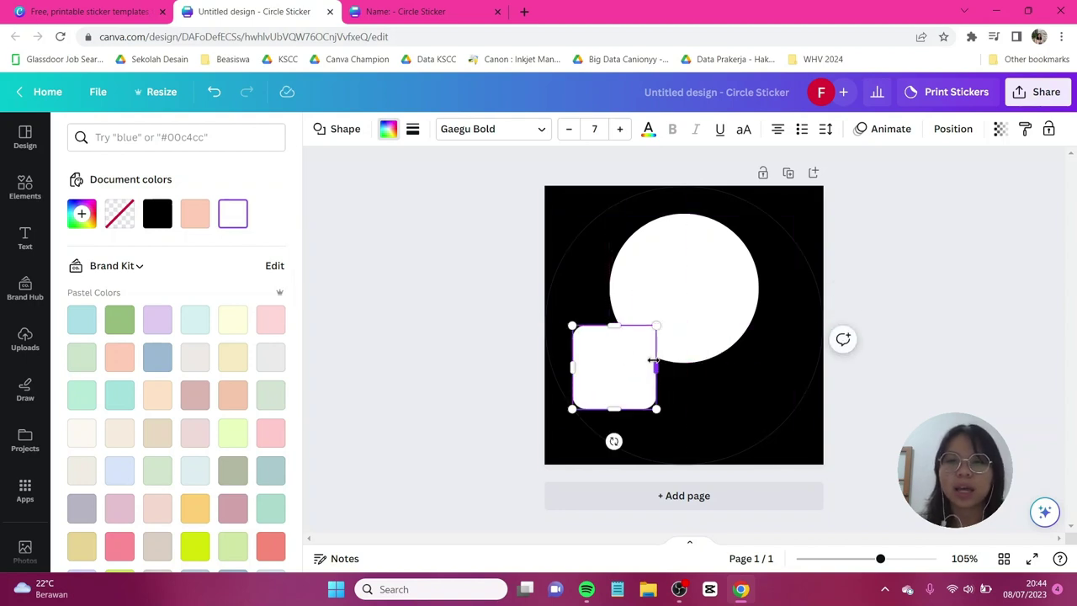
{"action": "left_click_drag", "start_coordinate": [677, 362], "coordinate": [755, 364]}
{"action": "key", "text": "Escape"}
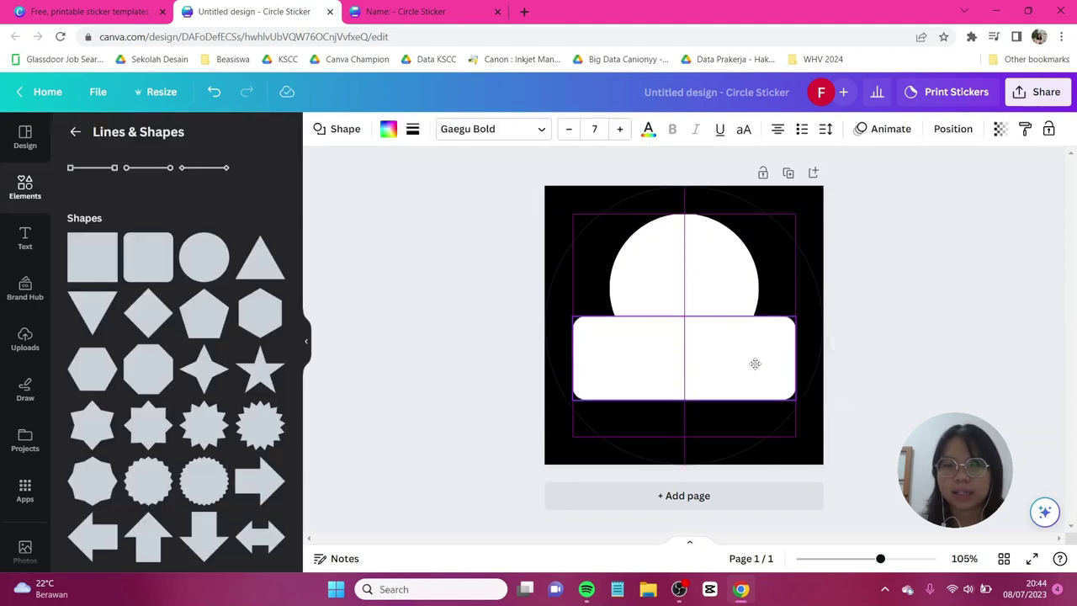
{"action": "left_click", "coordinate": [921, 373]}
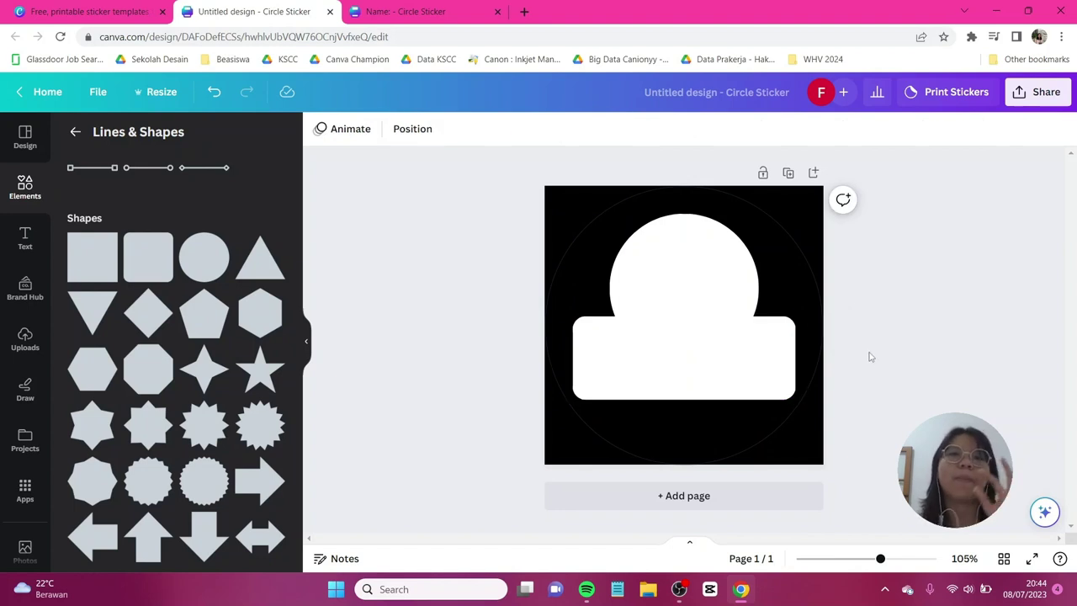
Step: Add another rounded square and fill it with the custom solid yellow #FFE119
{"action": "left_click", "coordinate": [148, 272]}
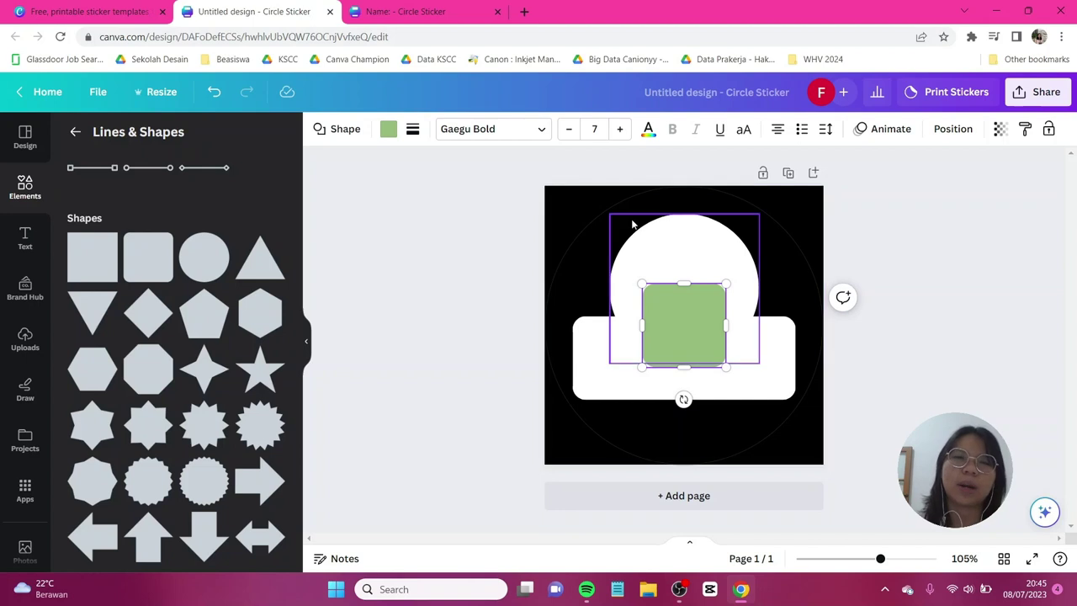
{"action": "left_click", "coordinate": [388, 129]}
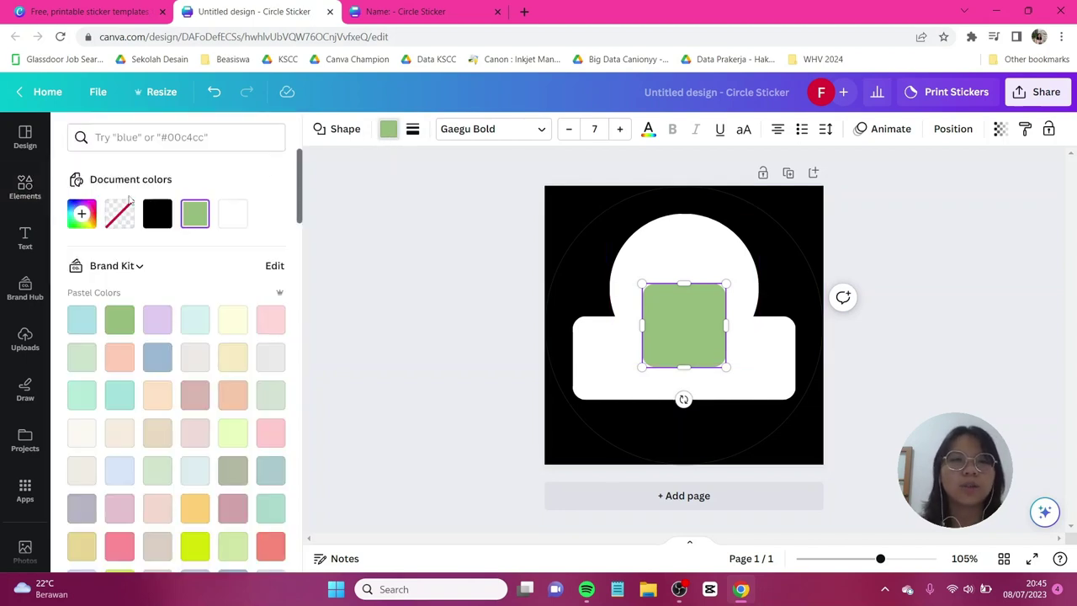
{"action": "left_click", "coordinate": [81, 214]}
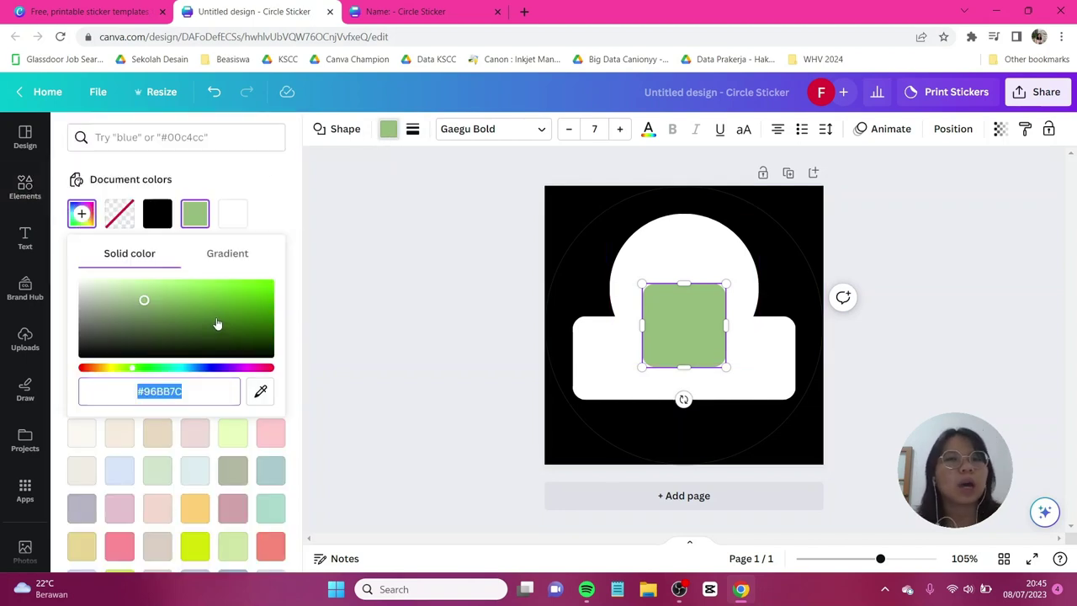
{"action": "left_click_drag", "start_coordinate": [132, 368], "coordinate": [111, 368]}
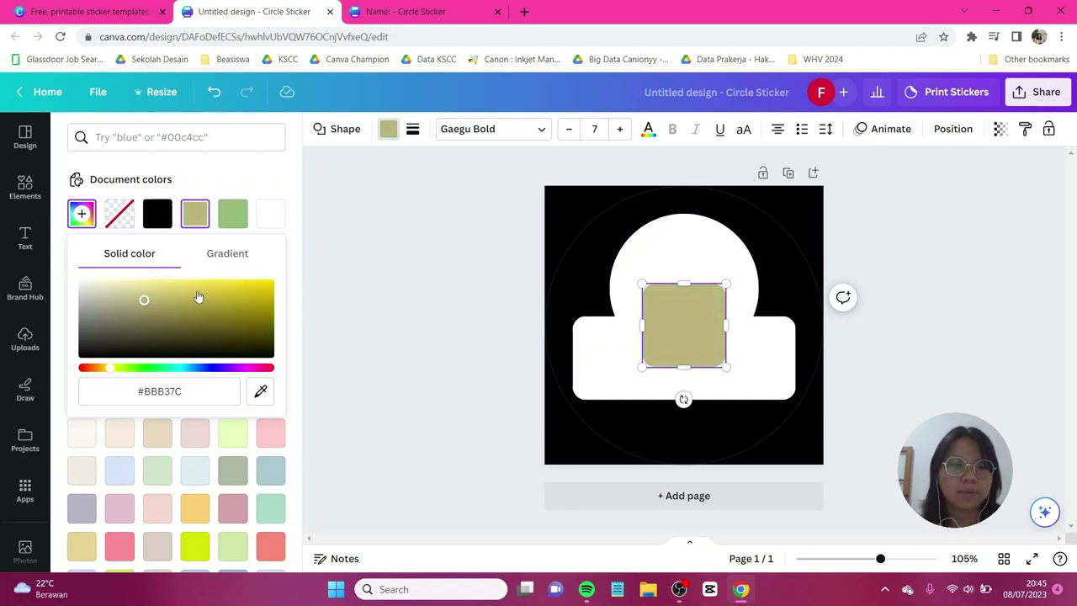
{"action": "left_click_drag", "start_coordinate": [198, 298], "coordinate": [255, 284]}
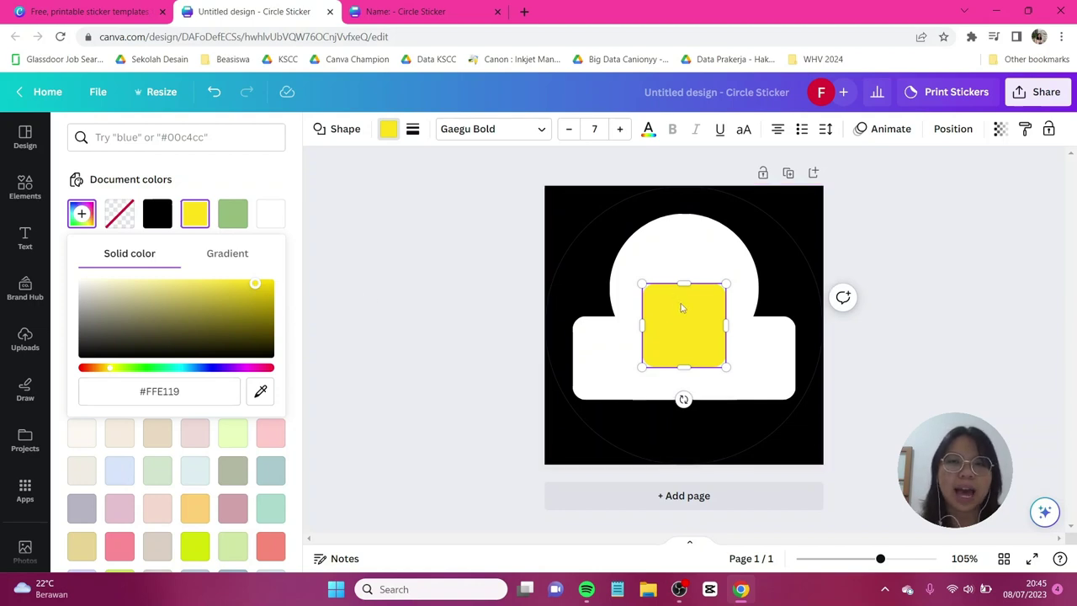
Step: Move and resize the yellow shape into a rectangle inset inside the white rounded rectangle, leaving an even white border
{"action": "left_click_drag", "start_coordinate": [682, 308], "coordinate": [787, 353]}
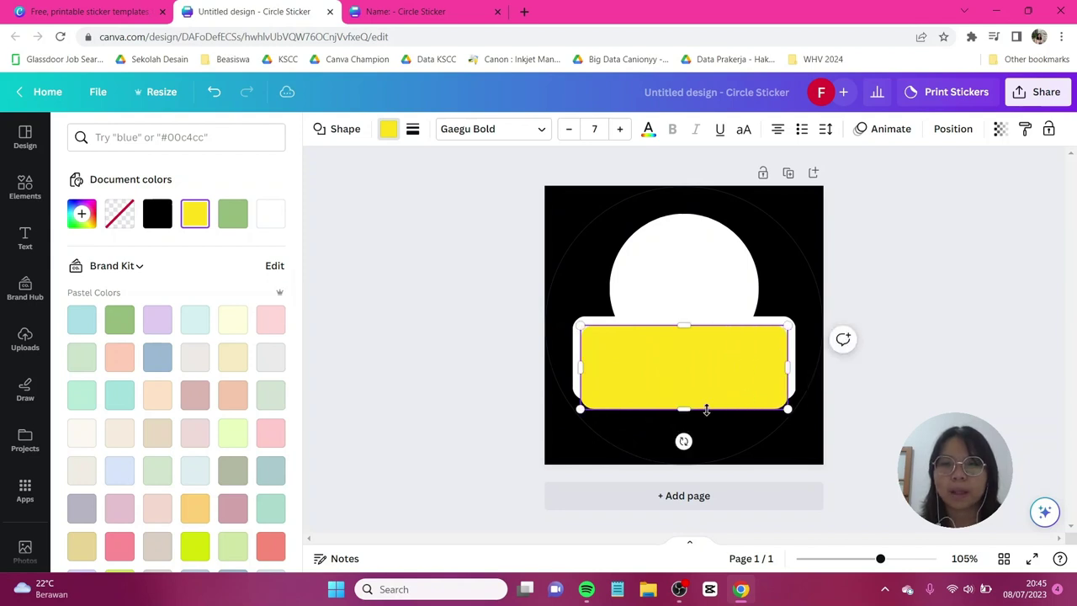
{"action": "left_click_drag", "start_coordinate": [683, 410], "coordinate": [685, 392]}
{"action": "left_click", "coordinate": [1010, 422]}
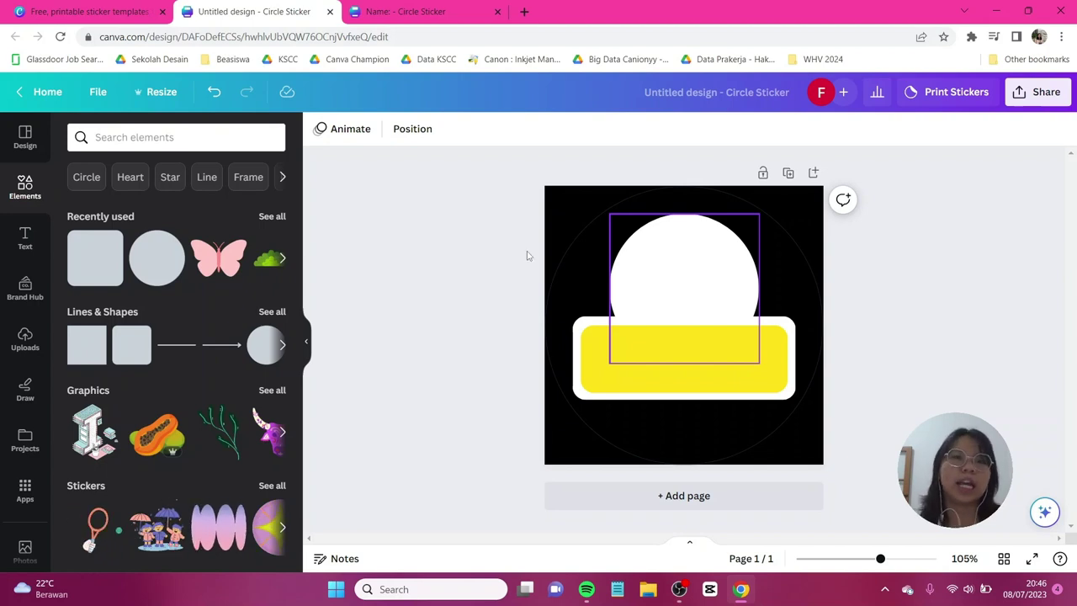
Step: Search the graphics for "dino", add the pale yellow triceratops, and place it in the white circle above the yellow rectangle
{"action": "left_click", "coordinate": [169, 136]}
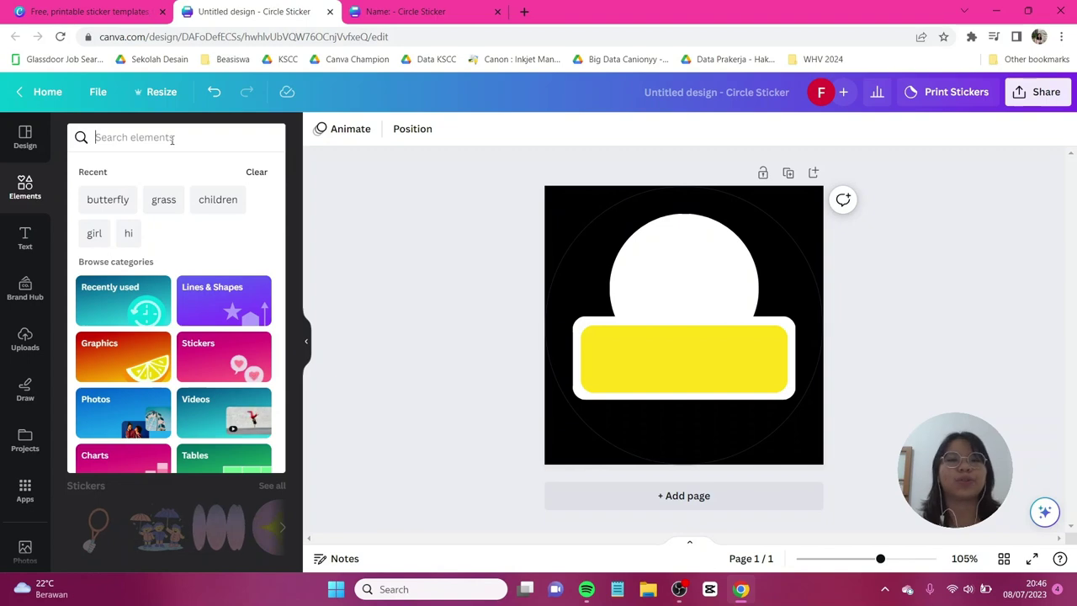
{"action": "type", "text": "dino"}
{"action": "key", "text": "Return"}
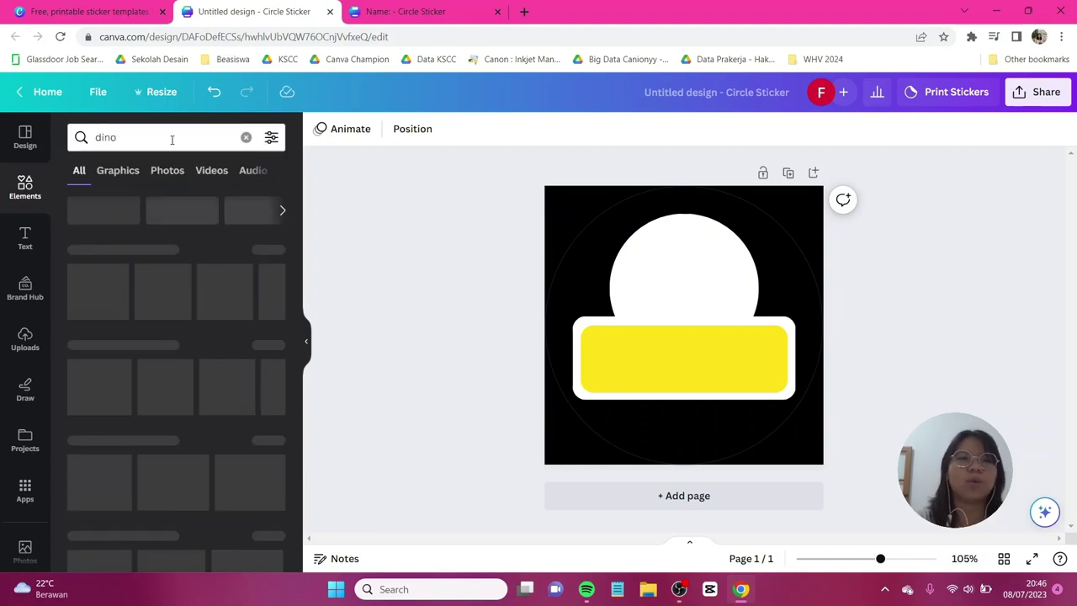
{"action": "left_click", "coordinate": [117, 170]}
{"action": "scroll", "coordinate": [284, 303], "scroll_direction": "down", "scroll_amount": 5}
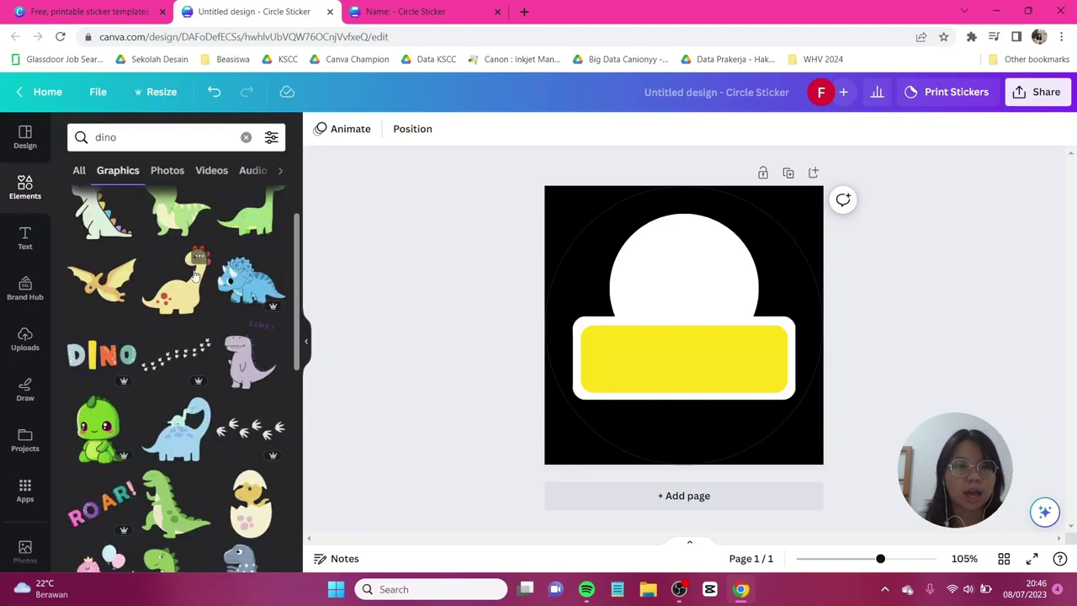
{"action": "scroll", "coordinate": [217, 369], "scroll_direction": "down", "scroll_amount": 5}
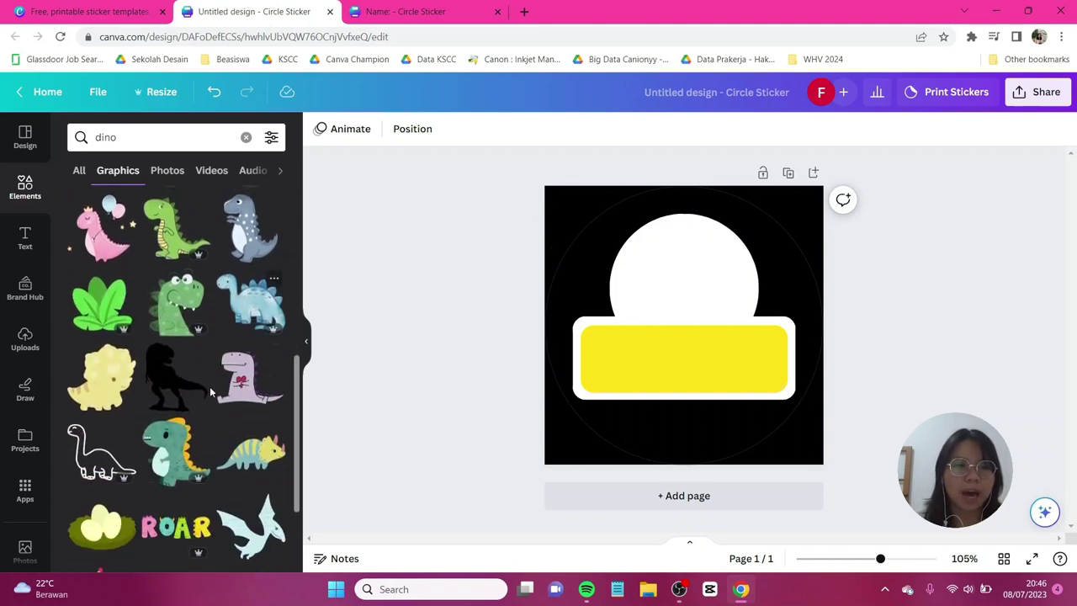
{"action": "left_click", "coordinate": [101, 376]}
{"action": "left_click_drag", "start_coordinate": [681, 313], "coordinate": [680, 277]}
Step: Recolor the triceratops with the label's bright yellow for its body and the document's dark brown for its spots
{"action": "left_click", "coordinate": [387, 128]}
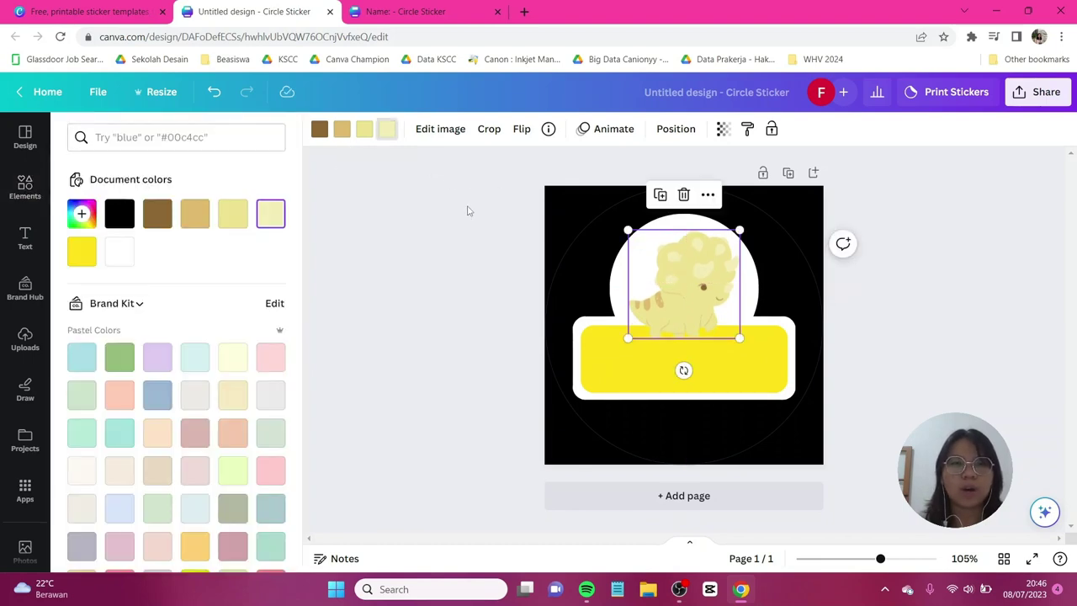
{"action": "left_click", "coordinate": [81, 251]}
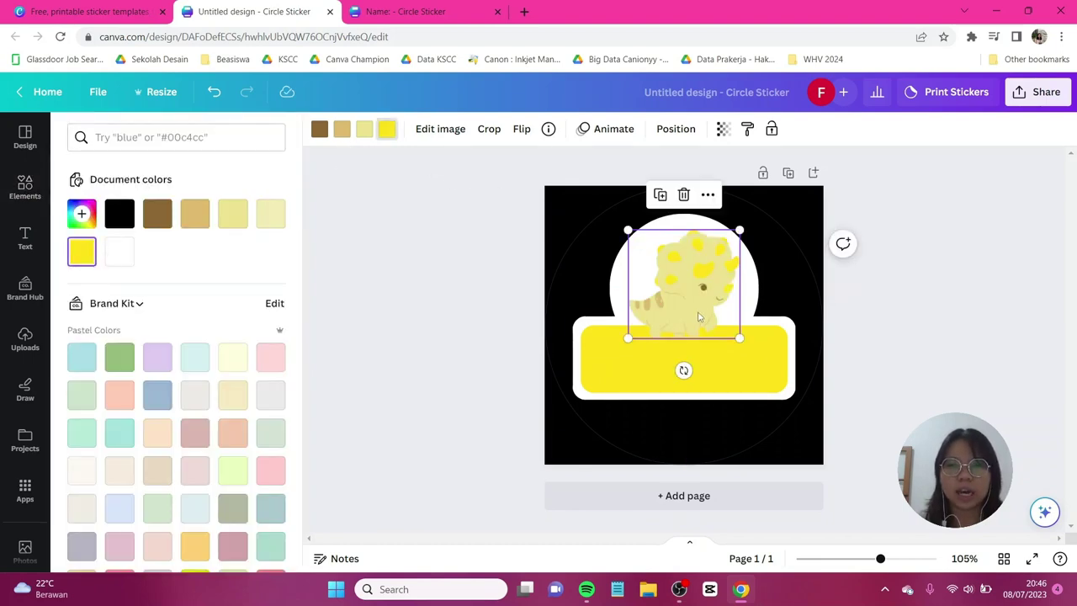
{"action": "left_click", "coordinate": [367, 129]}
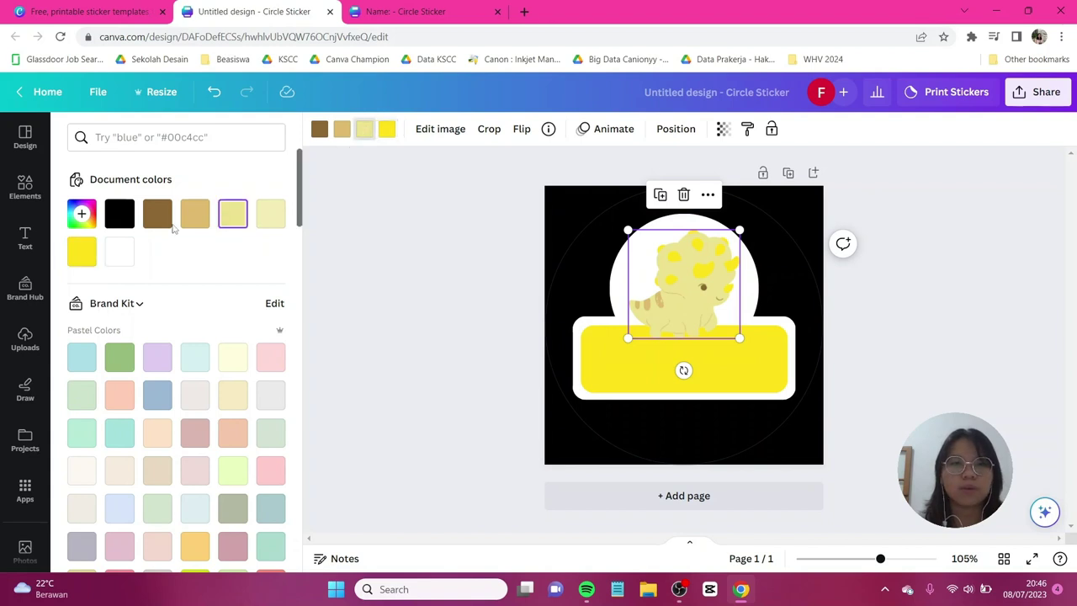
{"action": "left_click", "coordinate": [82, 251]}
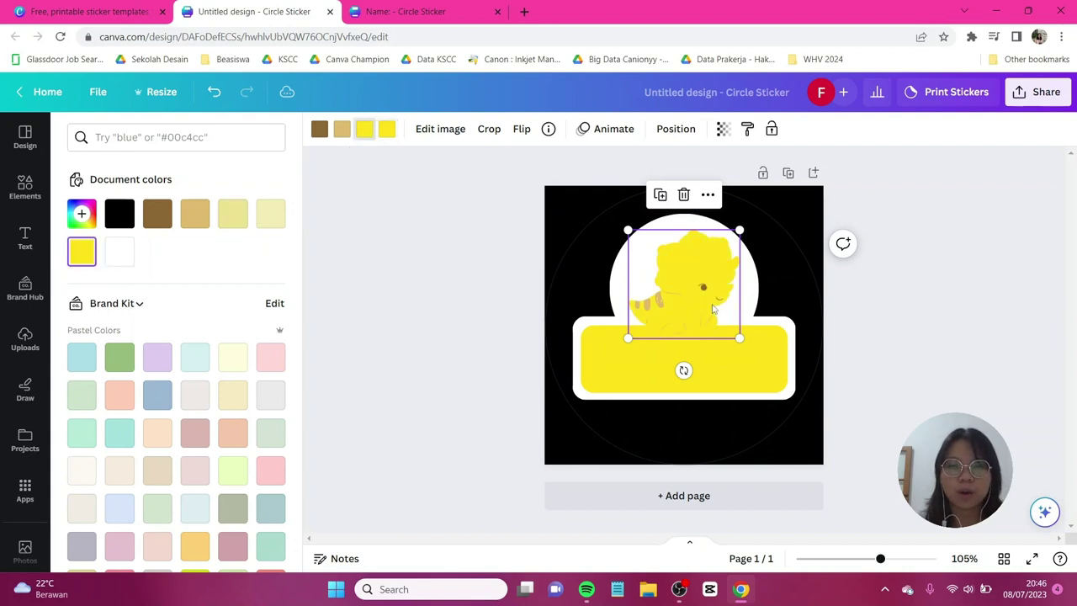
{"action": "left_click", "coordinate": [386, 129]}
{"action": "left_click", "coordinate": [158, 213]}
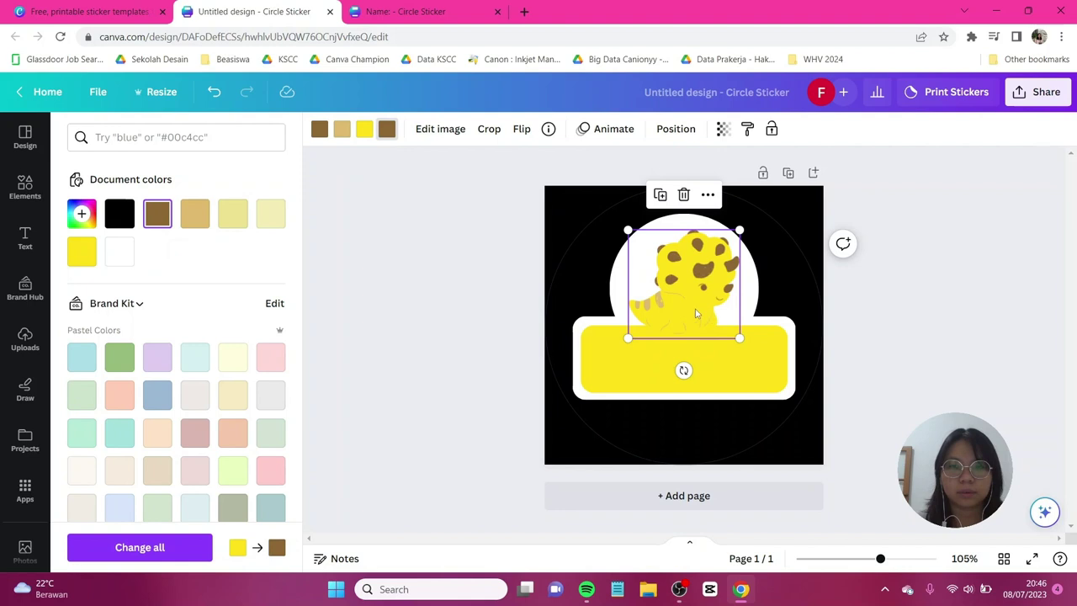
Step: Recolor the triceratops's tan tail stripes dark brown, and shrink and center it in the white circle just above the label
{"action": "left_click", "coordinate": [342, 129]}
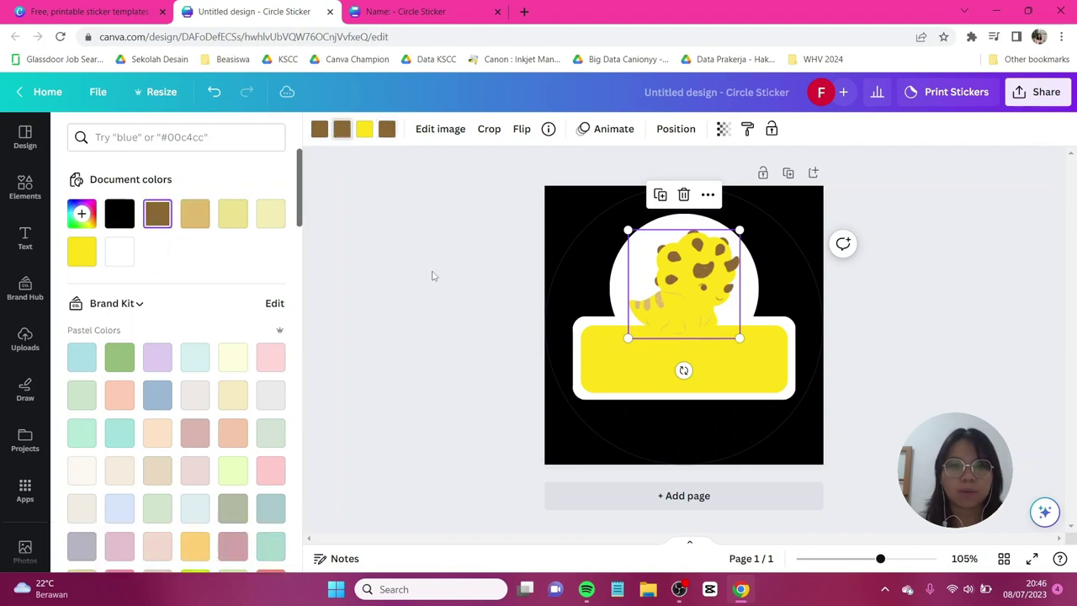
{"action": "left_click_drag", "start_coordinate": [674, 300], "coordinate": [674, 278]}
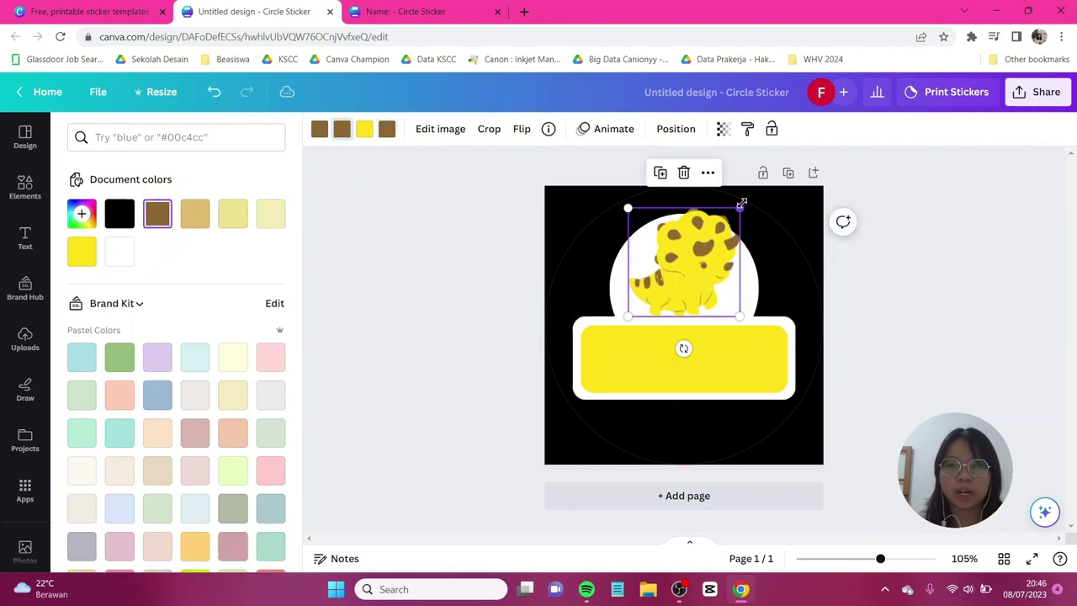
{"action": "left_click_drag", "start_coordinate": [741, 204], "coordinate": [715, 232]}
{"action": "left_click_drag", "start_coordinate": [682, 267], "coordinate": [694, 268]}
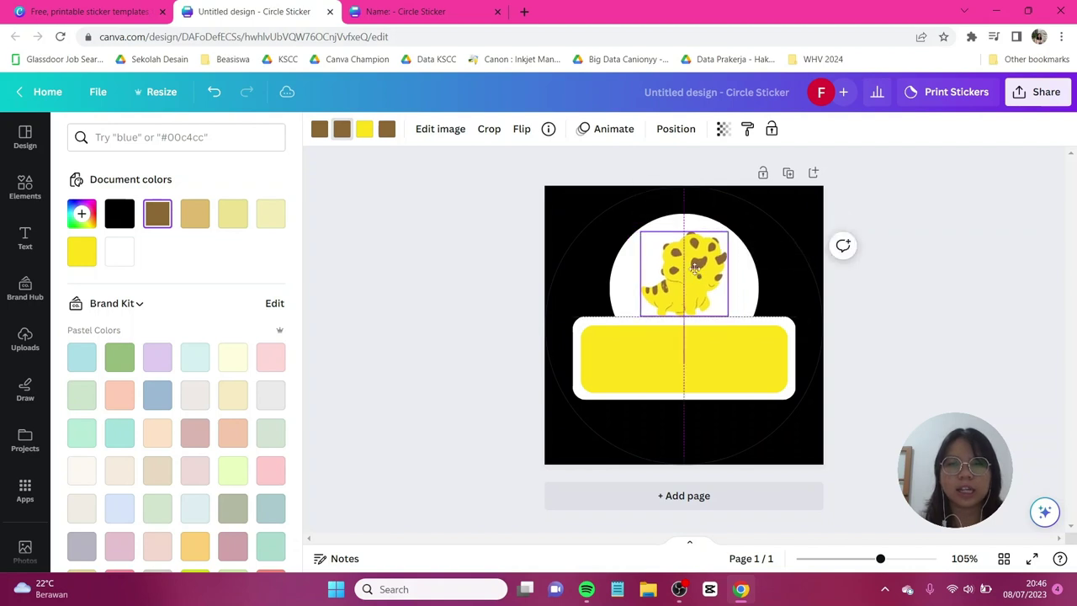
{"action": "key", "text": "Escape"}
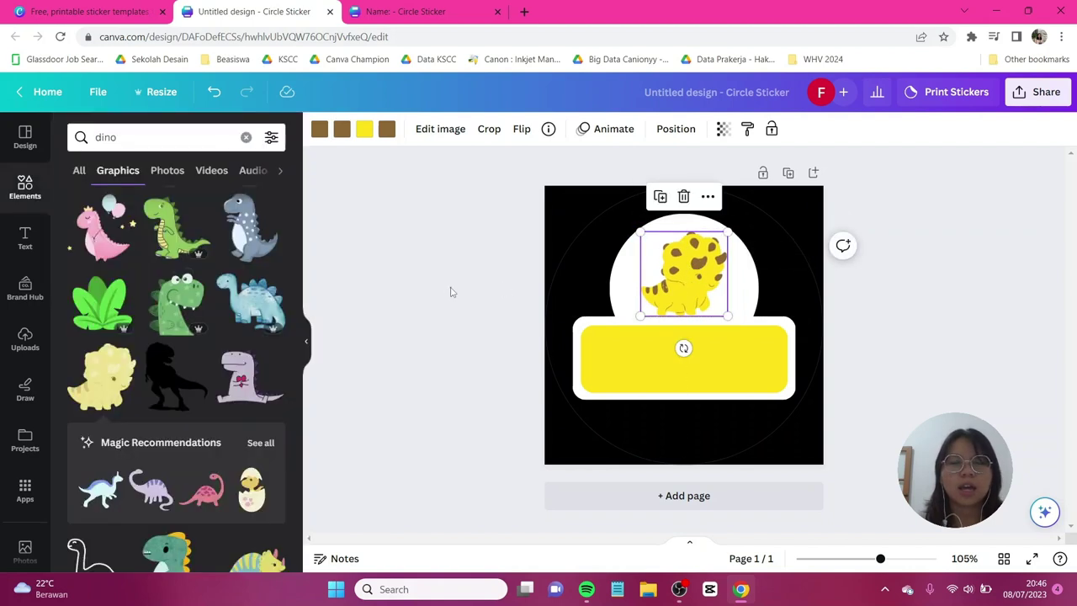
{"action": "left_click", "coordinate": [451, 291]}
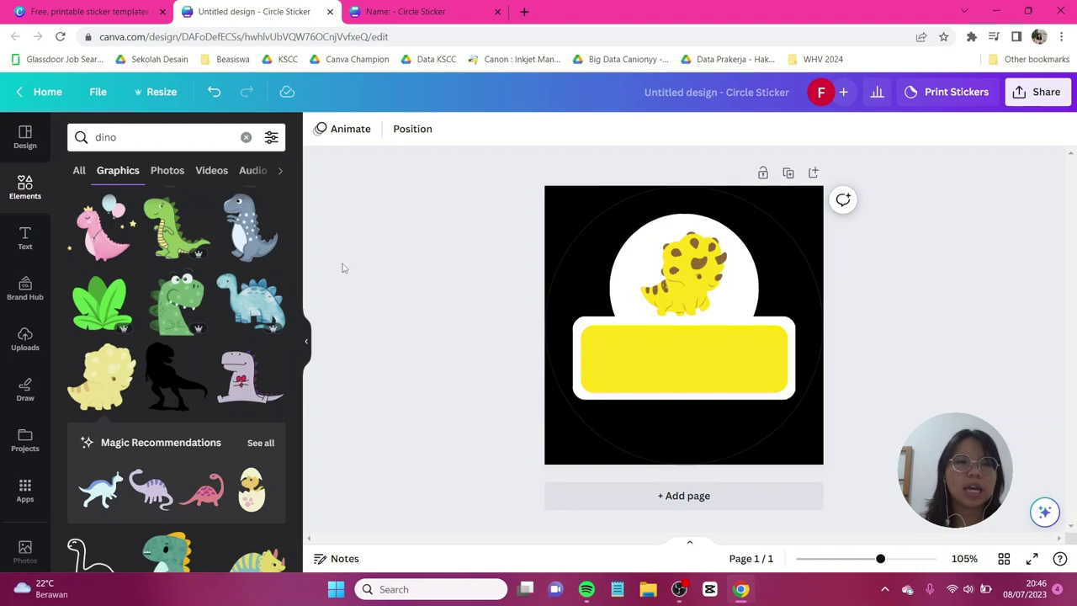
Step: Search the graphics for "hi", add the cream "Hi!" speech bubble, and place it small beside the triceratops's head, on its left
{"action": "left_click", "coordinate": [135, 145]}
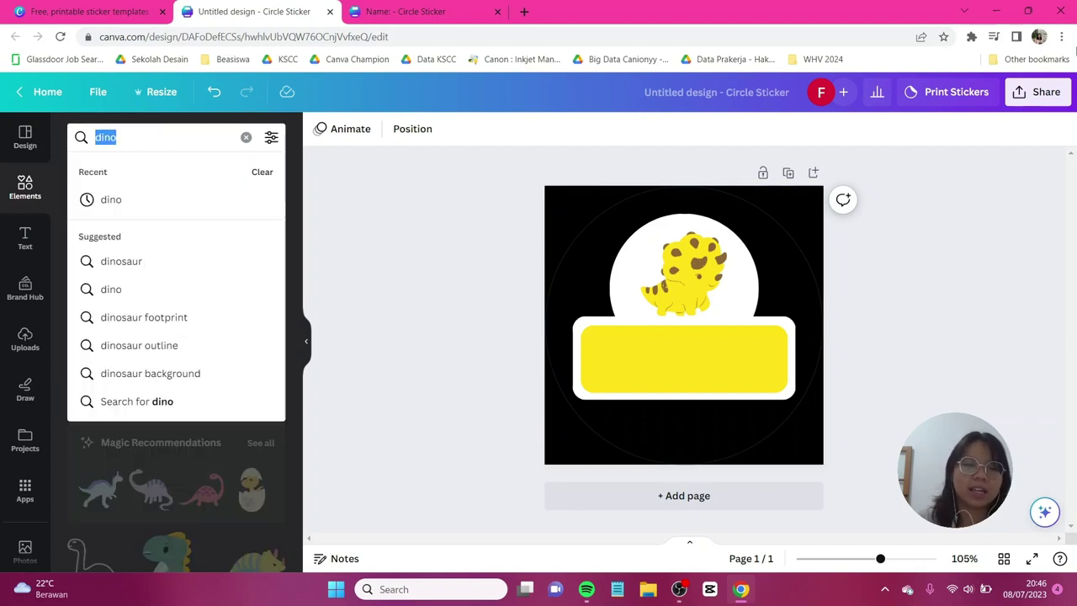
{"action": "type", "text": "hi"}
{"action": "key", "text": "Return"}
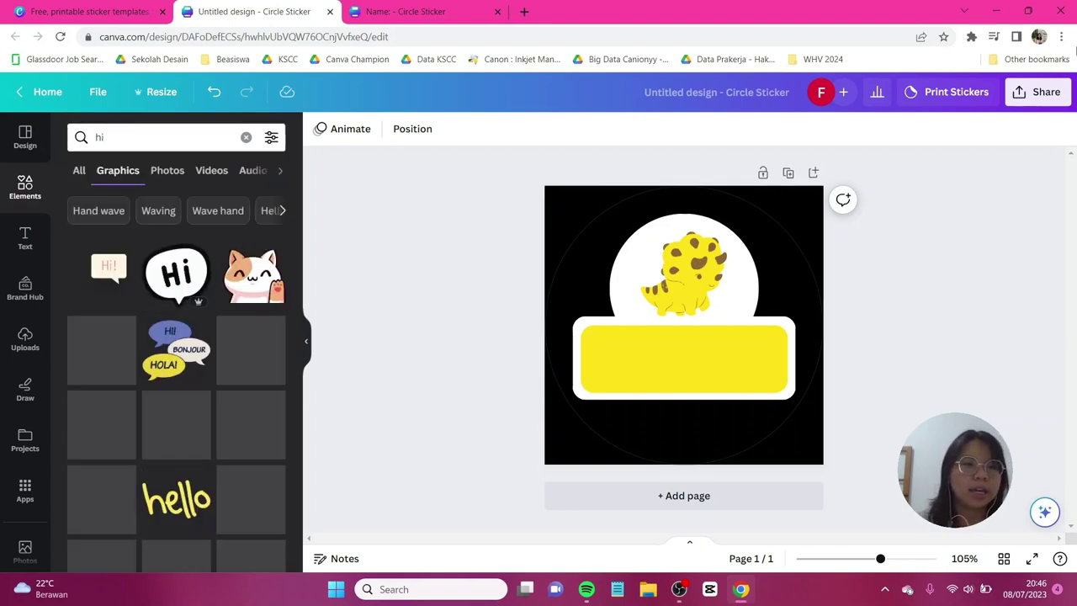
{"action": "left_click", "coordinate": [108, 269]}
{"action": "left_click_drag", "start_coordinate": [741, 276], "coordinate": [704, 308]}
{"action": "left_click_drag", "start_coordinate": [666, 341], "coordinate": [674, 268]}
{"action": "left_click", "coordinate": [985, 327]}
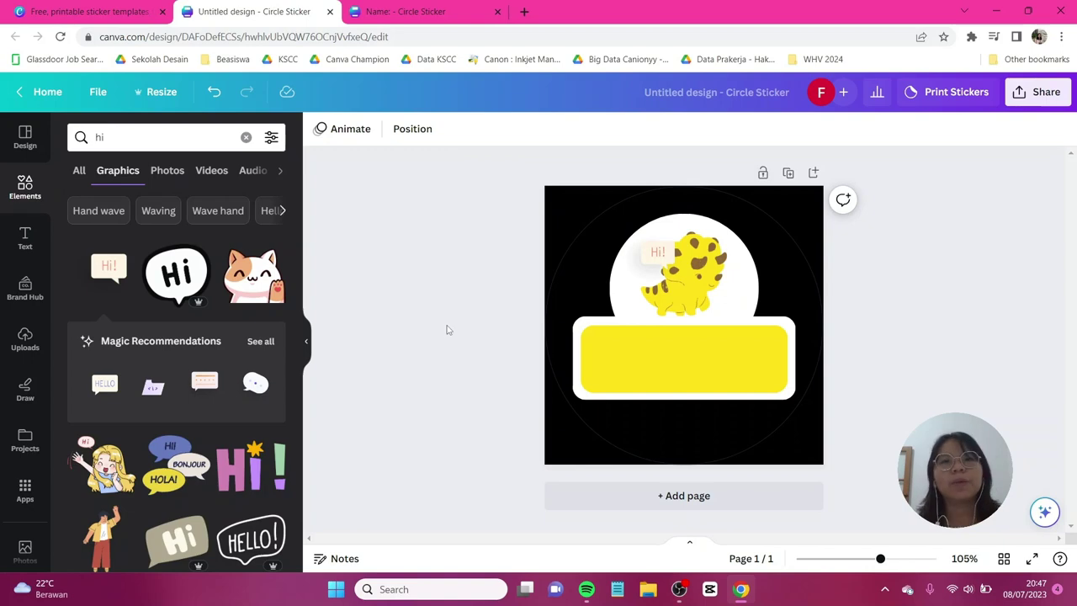
Step: Add a heading text that reads "Nama:"
{"action": "left_click", "coordinate": [24, 238]}
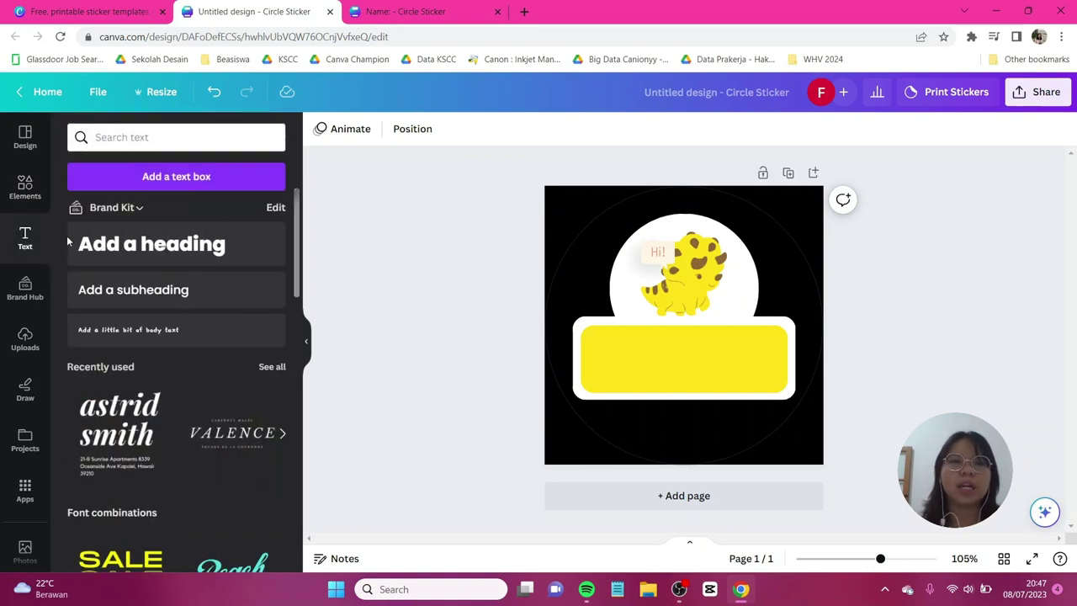
{"action": "left_click", "coordinate": [126, 244]}
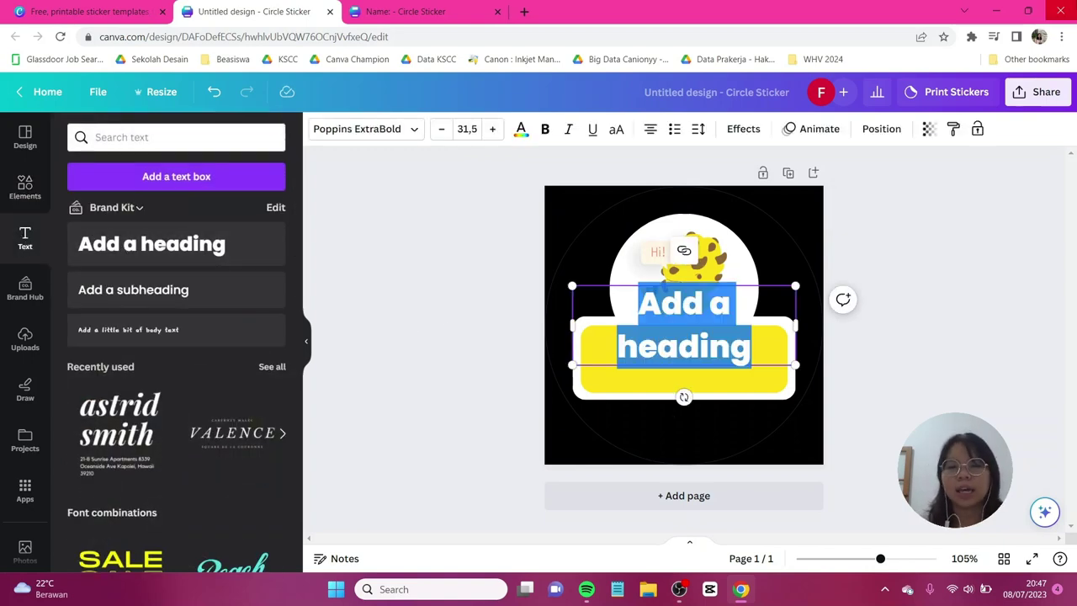
{"action": "type", "text": "N"}
{"action": "key", "text": "Caps_Lock"}
{"action": "type", "text": "a"}
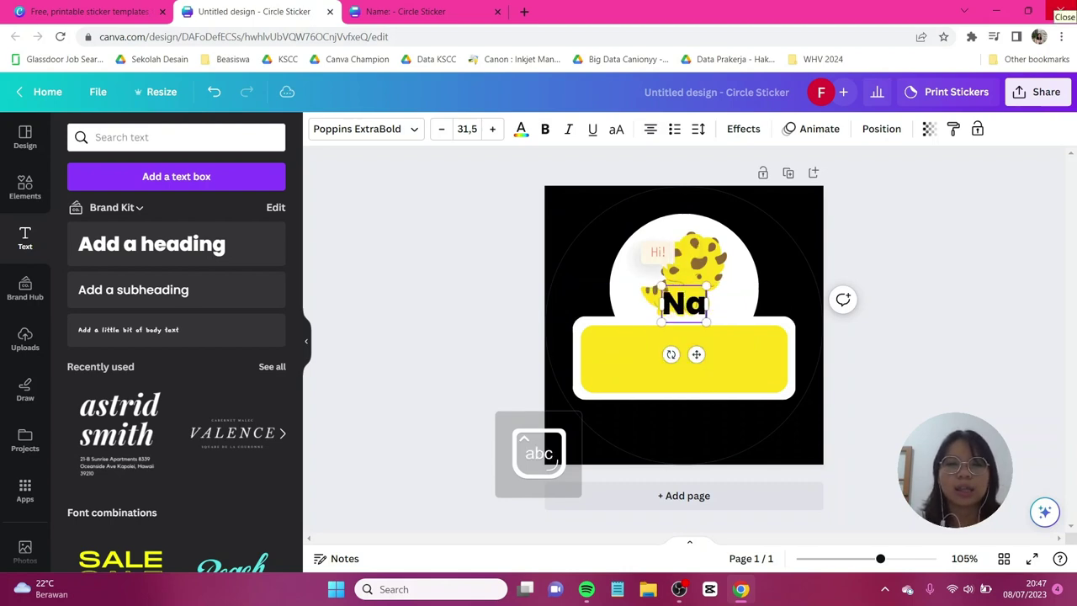
{"action": "type", "text": "ma:"}
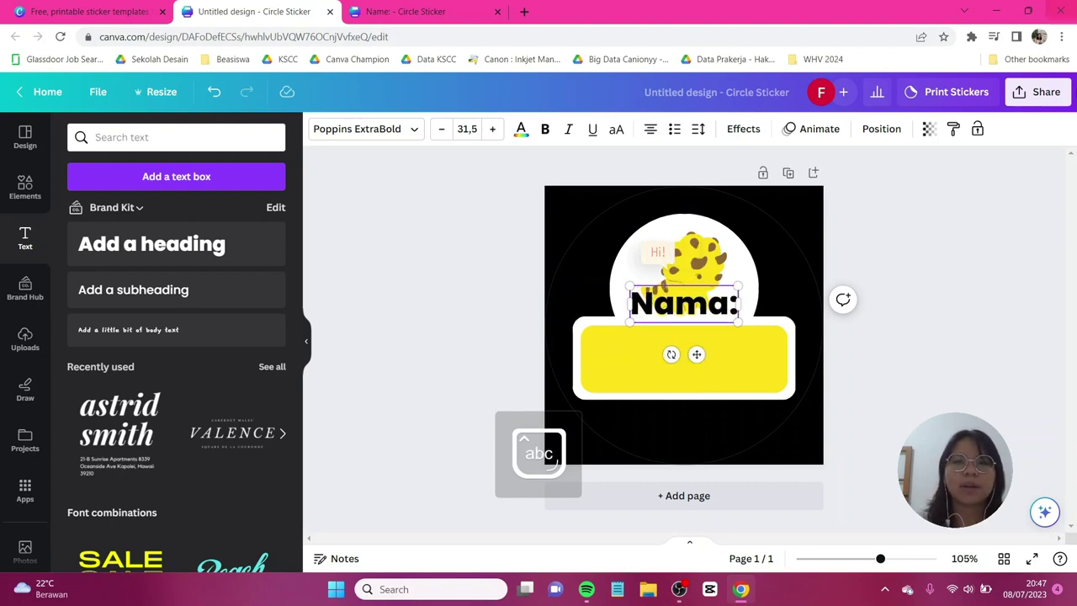
Step: Set the "Nama:" text in the Sniglet font at size 17,6 and place it in the upper left of the yellow rectangle
{"action": "key", "text": "ctrl+a"}
{"action": "left_click", "coordinate": [348, 130]}
{"action": "left_click", "coordinate": [161, 174]}
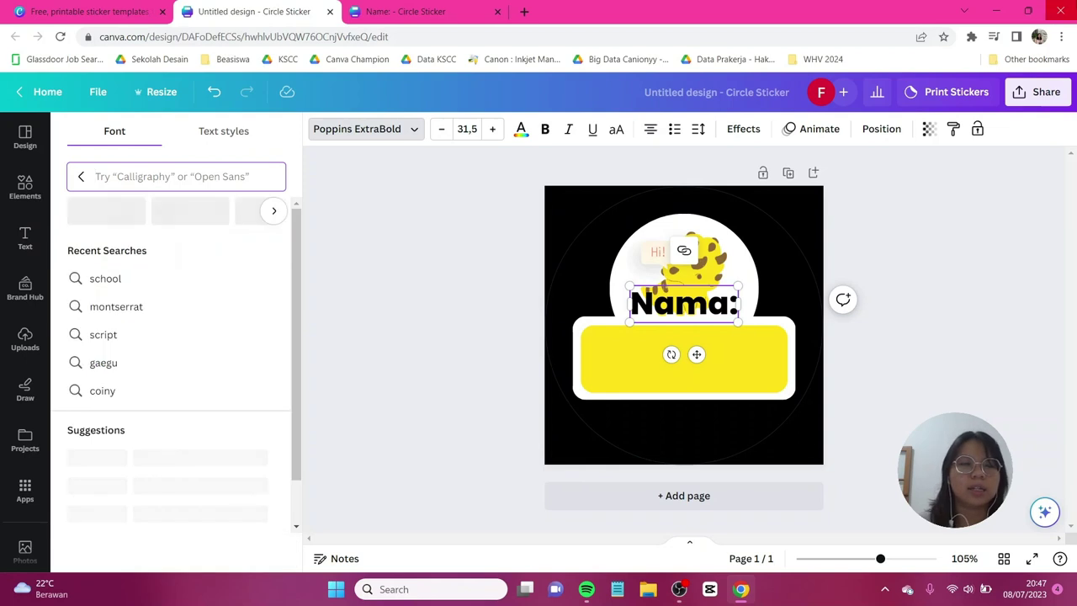
{"action": "type", "text": "snigle"}
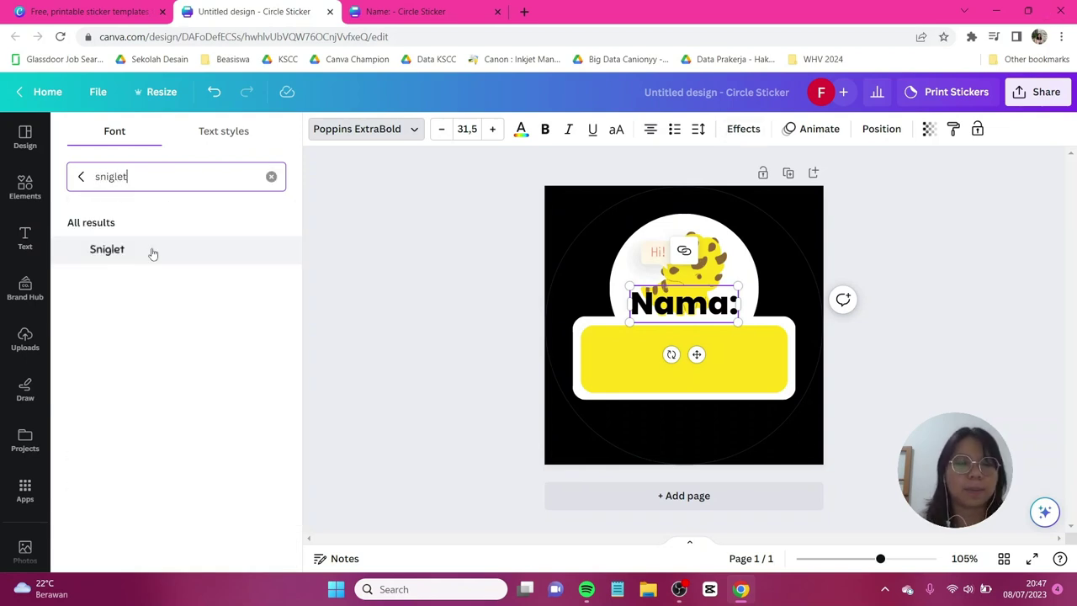
{"action": "left_click", "coordinate": [149, 250]}
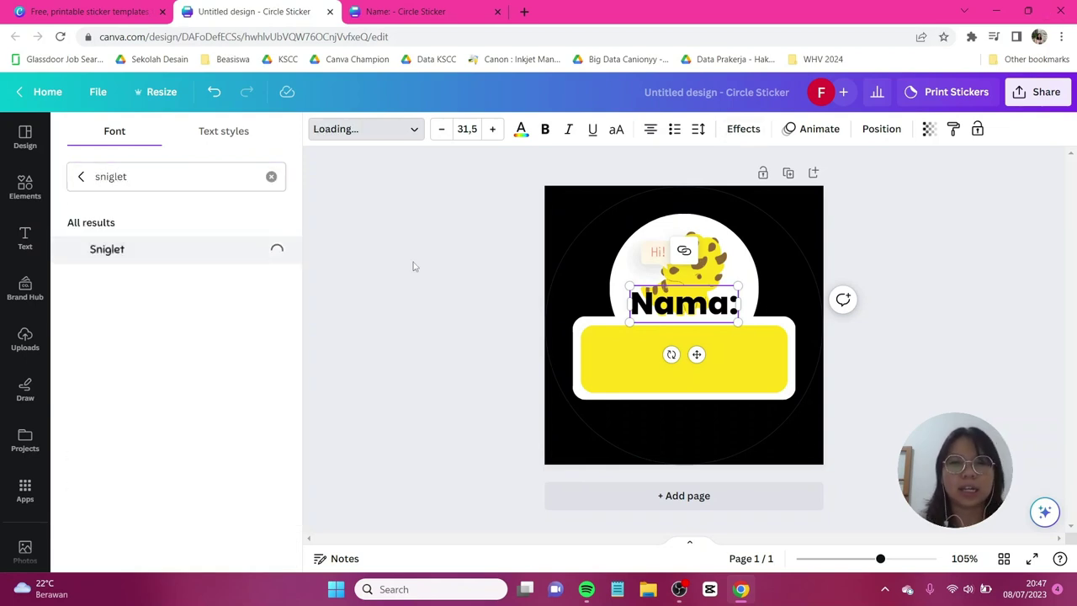
{"action": "left_click_drag", "start_coordinate": [713, 295], "coordinate": [623, 371]}
Step: Duplicate the "Nama:" text directly below, change the copy to "Kelas:", and align both texts at their left edges
{"action": "key", "text": "ctrl+d"}
{"action": "double_click", "coordinate": [622, 371]}
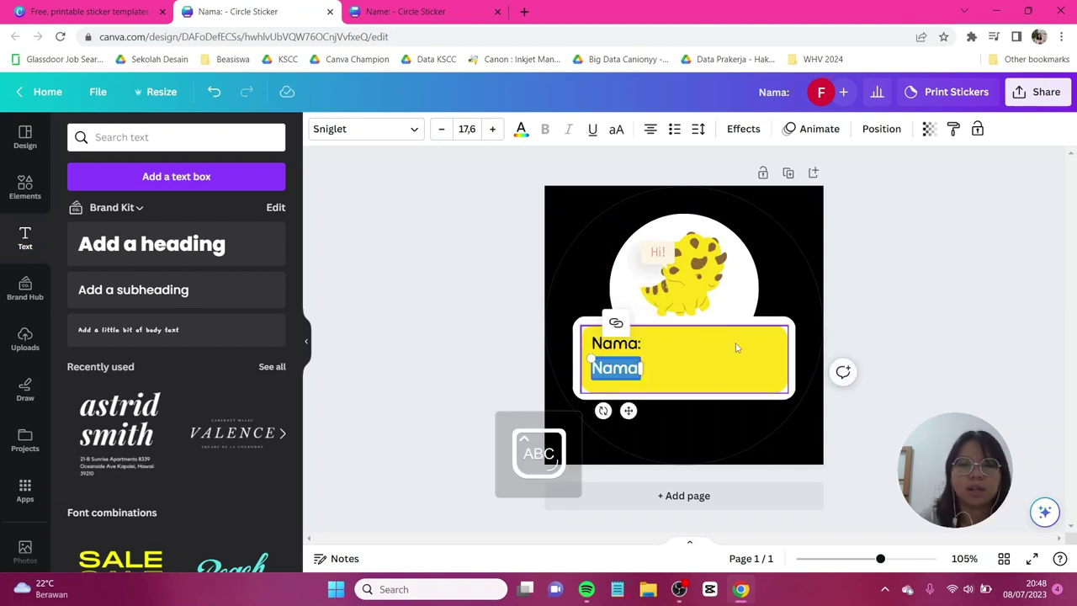
{"action": "type", "text": "Kelas"}
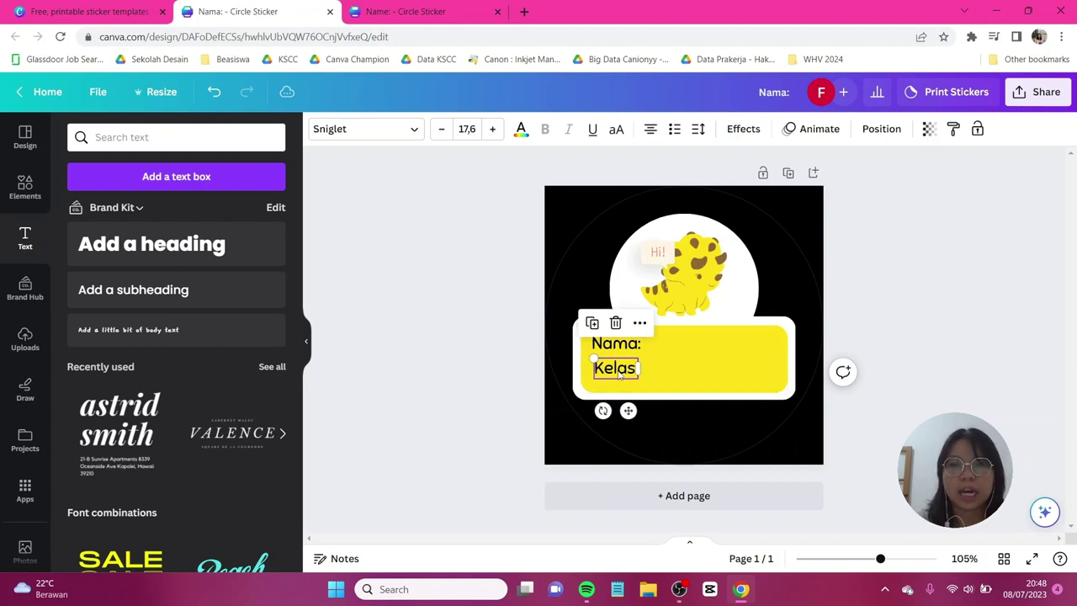
{"action": "left_click_drag", "start_coordinate": [620, 376], "coordinate": [617, 376]}
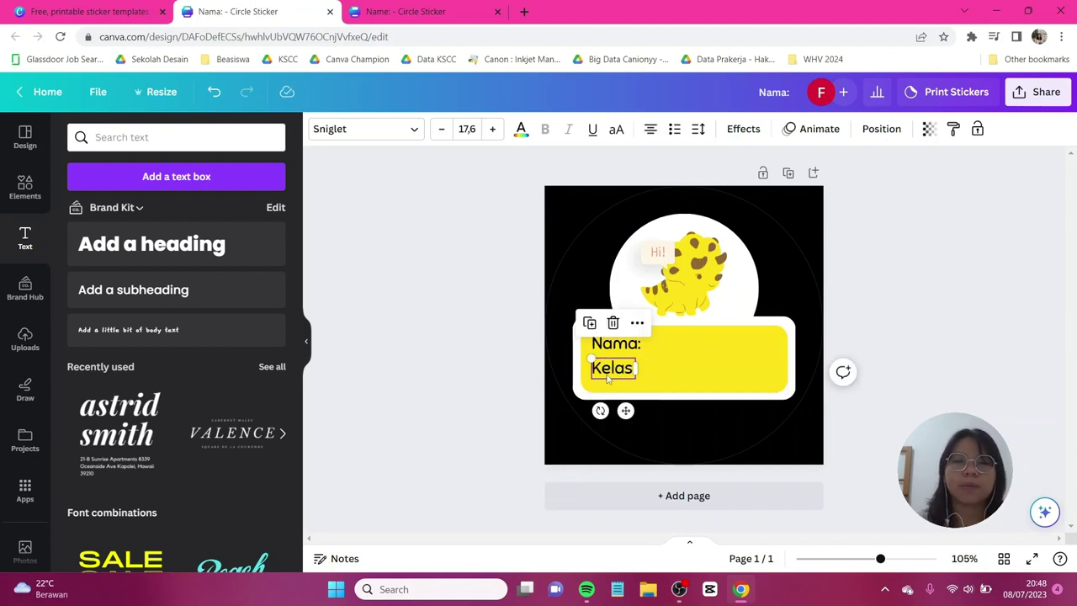
{"action": "left_click", "coordinate": [505, 375]}
Step: Search the elements for "line", add a straight solid line after "Nama:", and lengthen it almost to the yellow rectangle's right edge
{"action": "scroll", "coordinate": [952, 408], "scroll_direction": "up", "scroll_amount": 5}
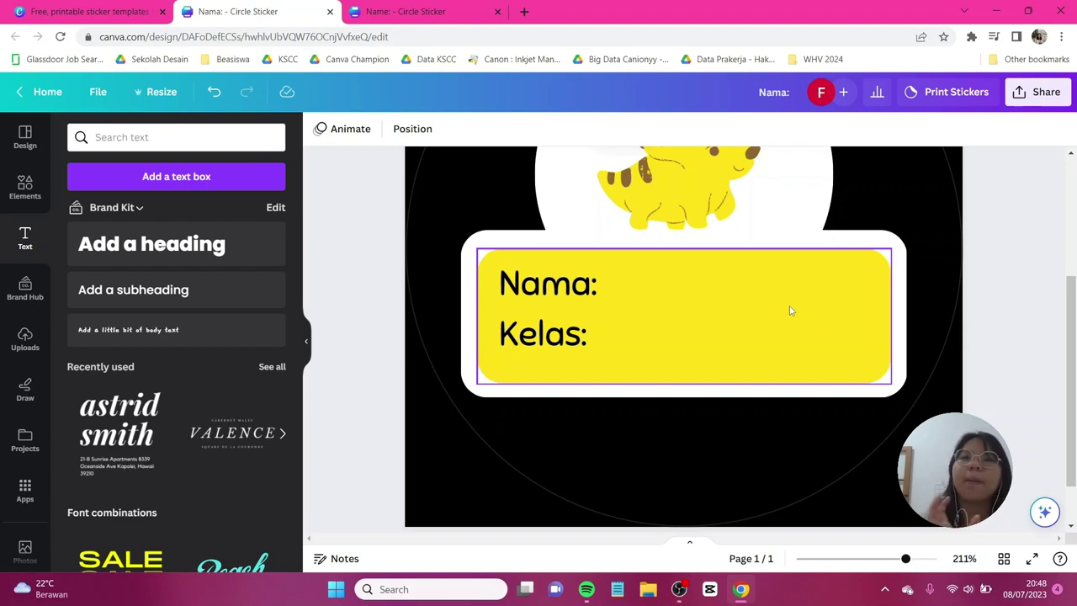
{"action": "left_click", "coordinate": [25, 187]}
{"action": "left_click", "coordinate": [160, 138]}
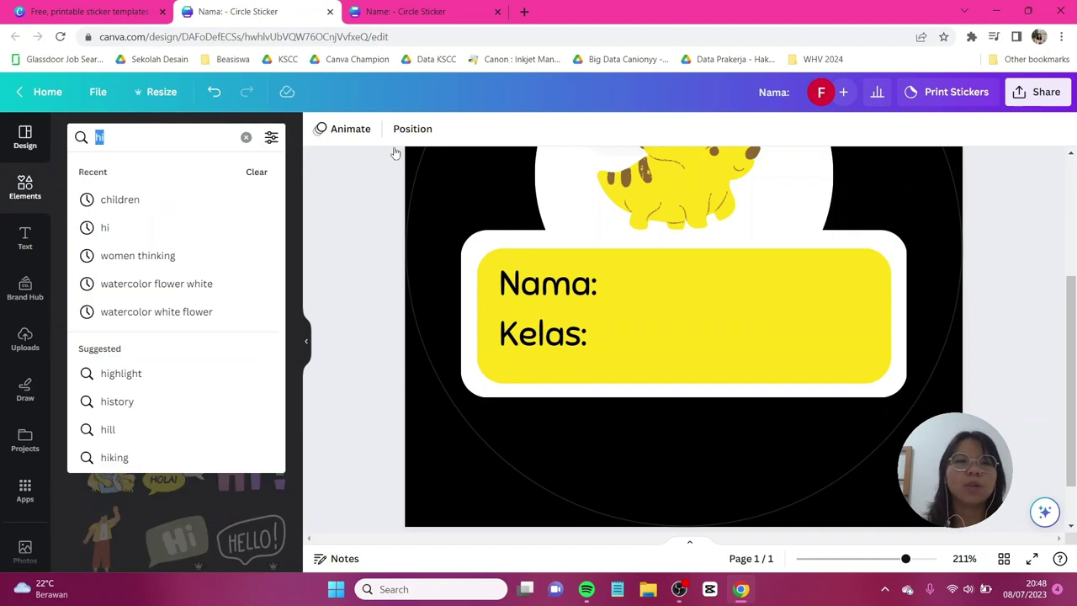
{"action": "type", "text": "line"}
{"action": "key", "text": "Return"}
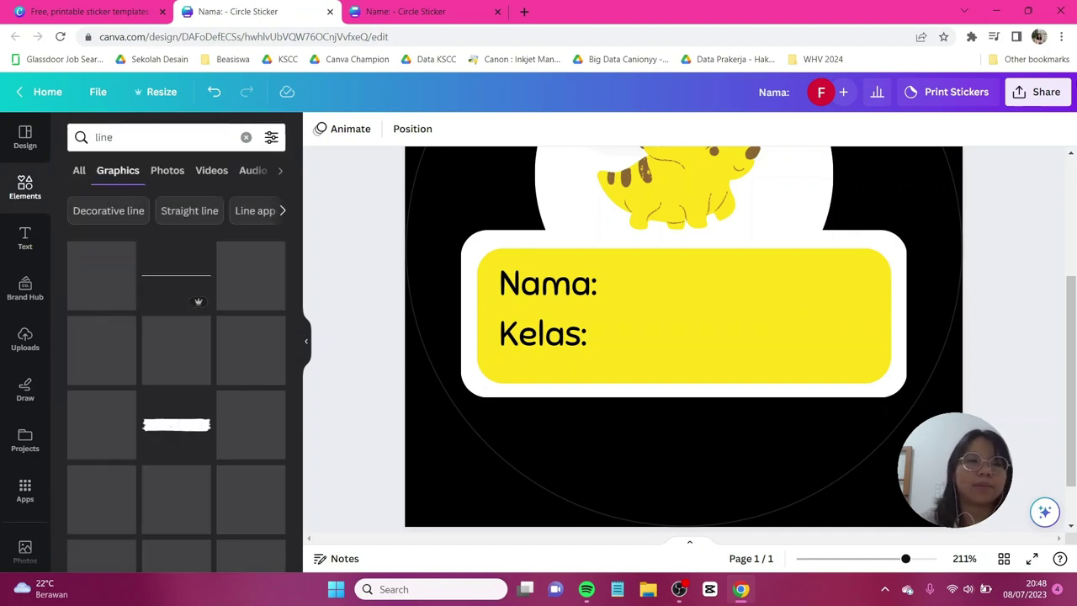
{"action": "left_click", "coordinate": [86, 283]}
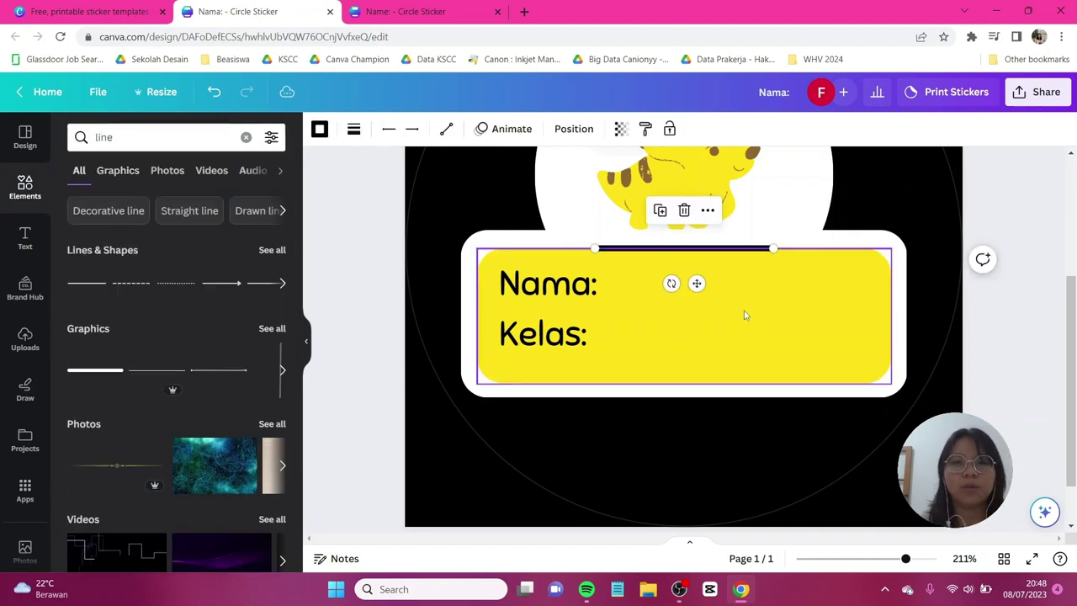
{"action": "left_click_drag", "start_coordinate": [697, 283], "coordinate": [697, 336]}
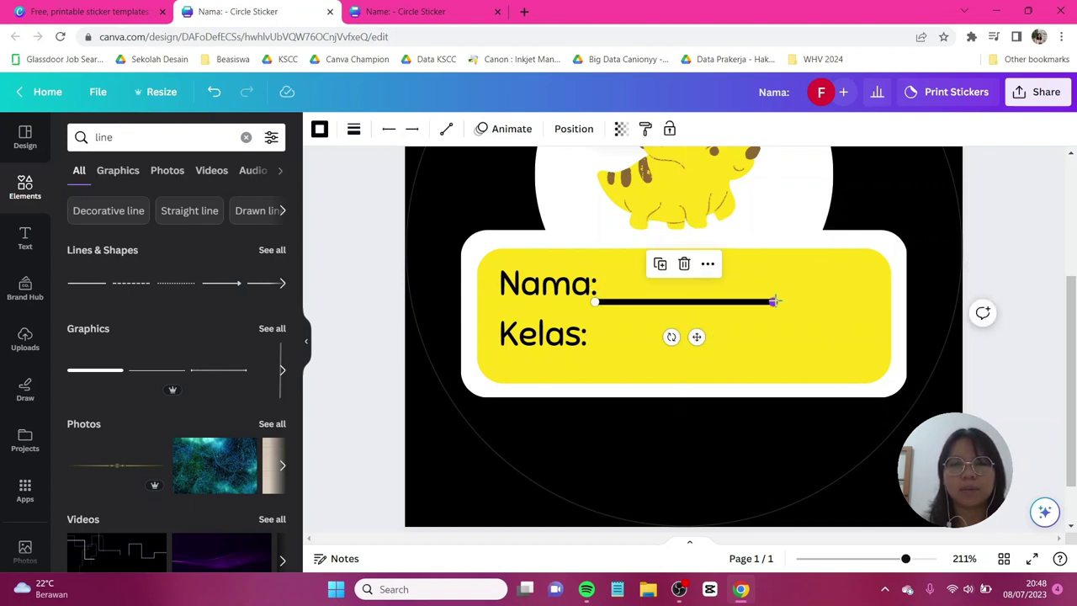
{"action": "left_click_drag", "start_coordinate": [774, 300], "coordinate": [853, 301]}
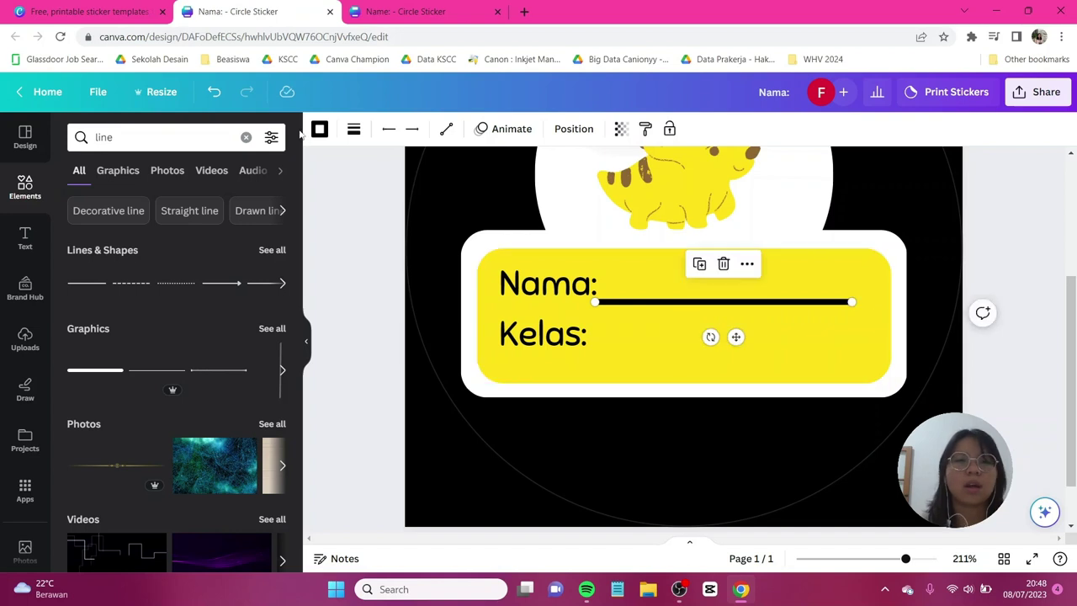
Step: Give the line a short-dashed style with line weight 2 and shift it slightly right, clear of the "Nama:" text
{"action": "left_click", "coordinate": [354, 130]}
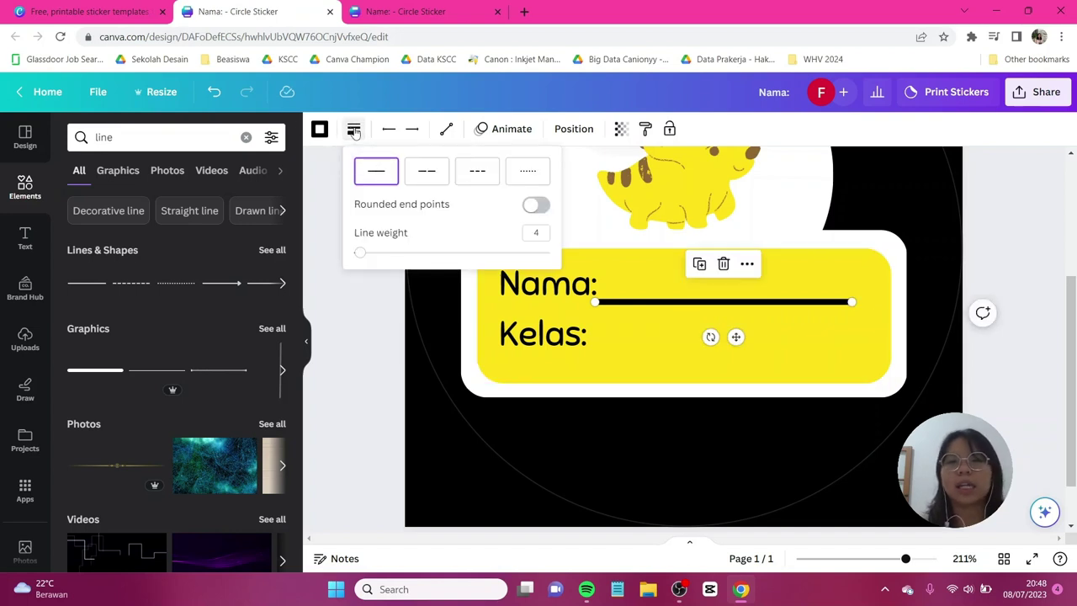
{"action": "left_click", "coordinate": [471, 174]}
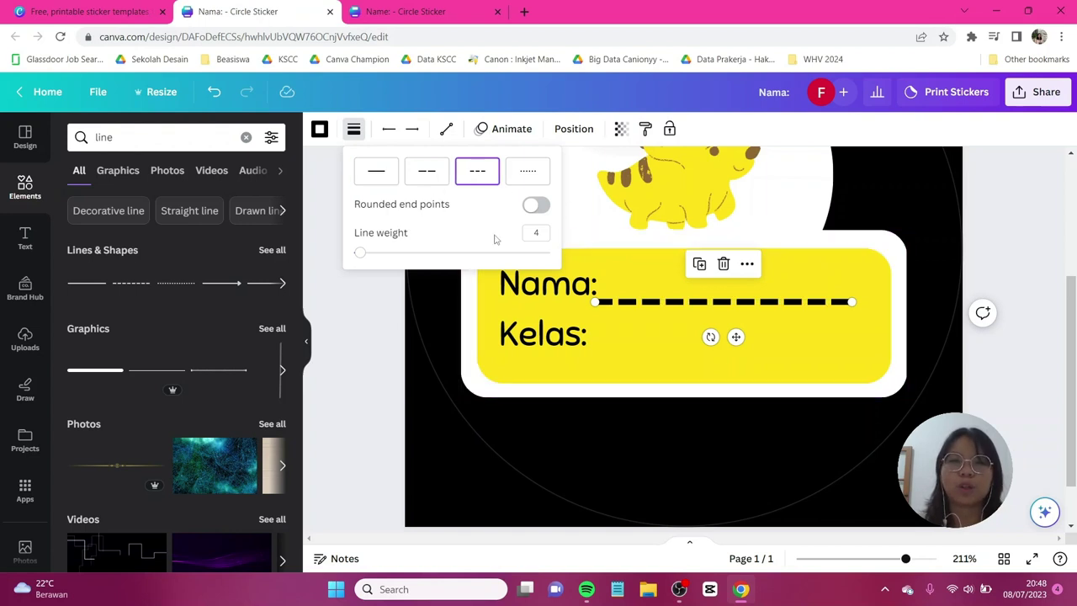
{"action": "left_click", "coordinate": [545, 231]}
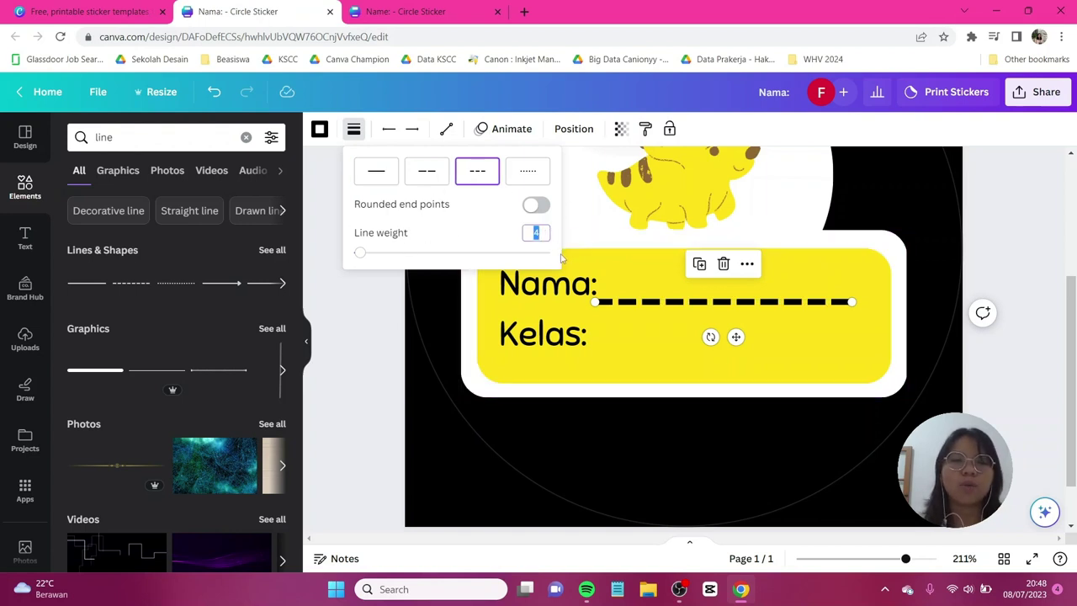
{"action": "type", "text": "2"}
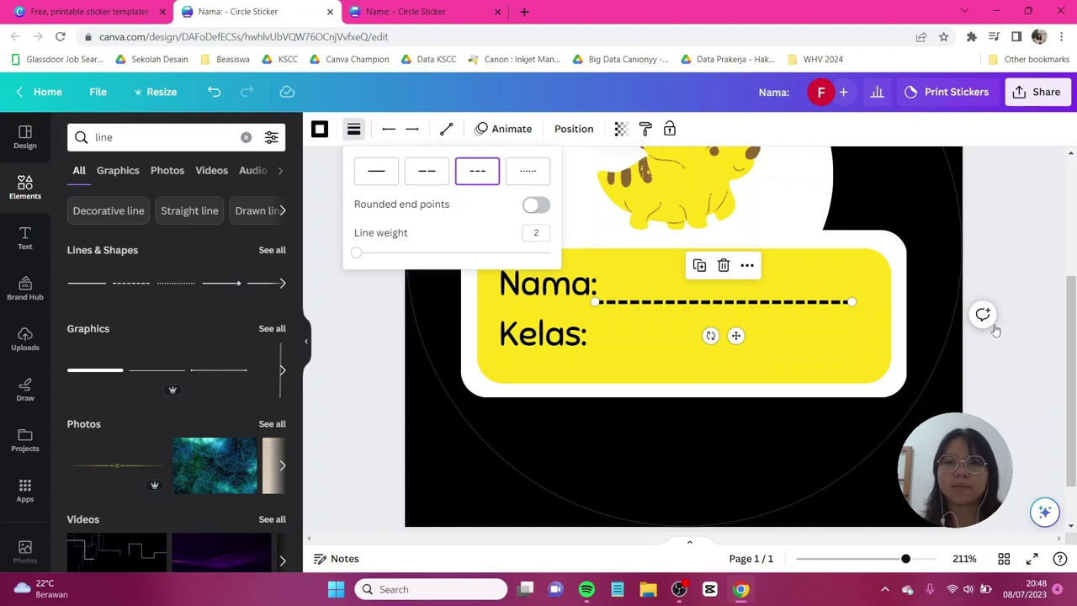
{"action": "left_click", "coordinate": [1006, 311]}
{"action": "left_click", "coordinate": [1002, 313]}
{"action": "mouse_move", "coordinate": [814, 303]}
{"action": "left_mouse_down"}
{"action": "mouse_move", "coordinate": [837, 301]}
{"action": "mouse_move", "coordinate": [815, 302]}
{"action": "mouse_move", "coordinate": [828, 302]}
{"action": "left_mouse_up"}
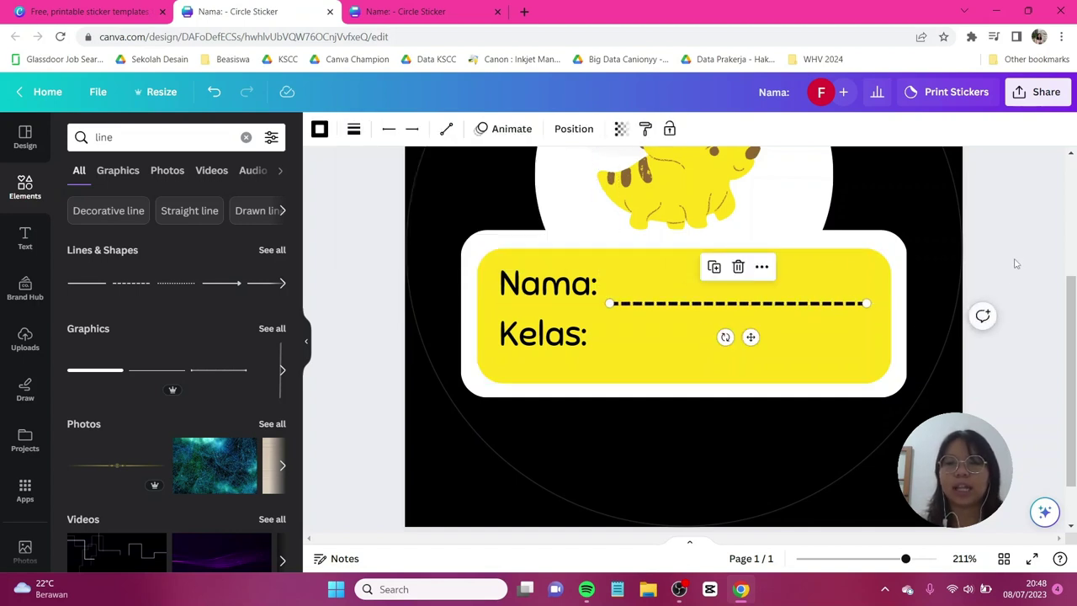
Step: Duplicate the dashed line and place the copy beside "Kelas:", aligned under the first line
{"action": "key", "text": "ctrl+d"}
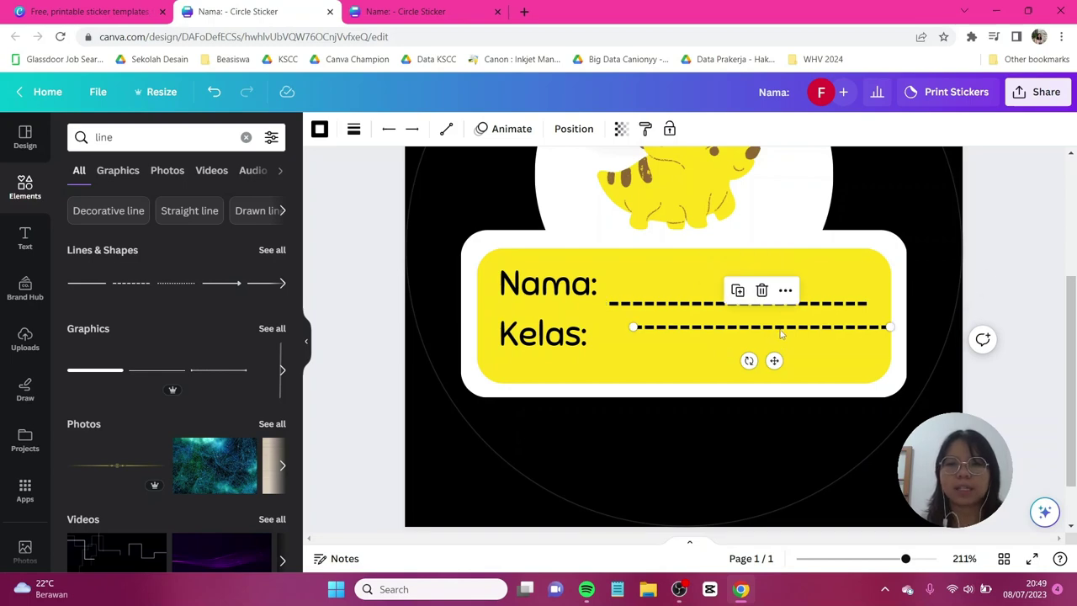
{"action": "left_click_drag", "start_coordinate": [781, 335], "coordinate": [755, 353]}
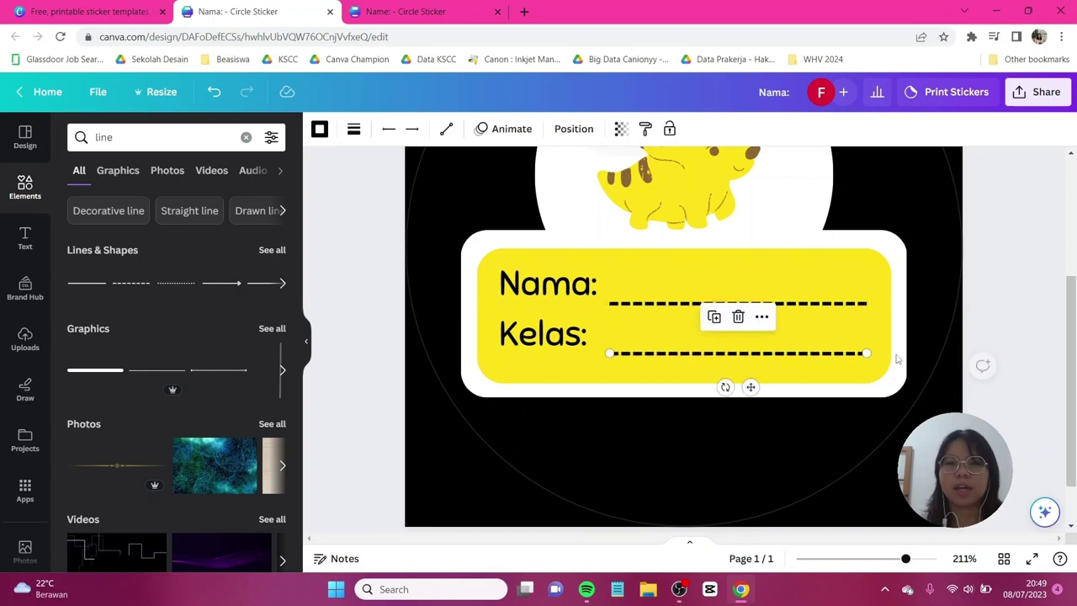
{"action": "left_click", "coordinate": [997, 330]}
{"action": "key", "text": "ctrl+alt+0"}
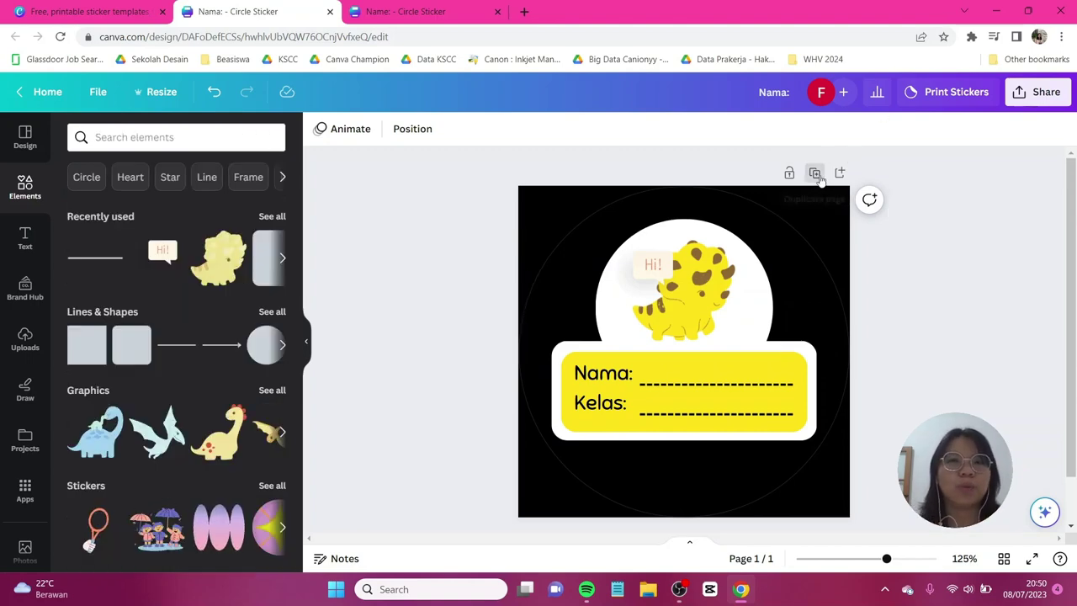
Step: Duplicate the sticker page and delete the triceratops and "Hi!" speech bubble from the copy
{"action": "left_click", "coordinate": [815, 173]}
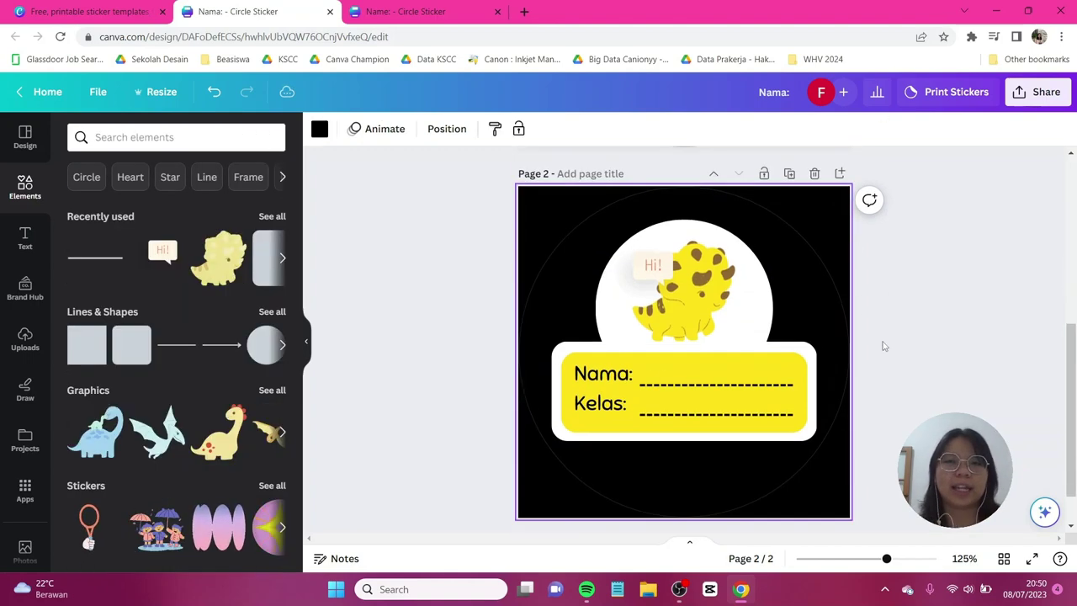
{"action": "left_click", "coordinate": [698, 278]}
{"action": "left_click", "coordinate": [697, 279]}
{"action": "left_click", "coordinate": [648, 267]}
{"action": "left_click", "coordinate": [726, 315], "text": "shift"}
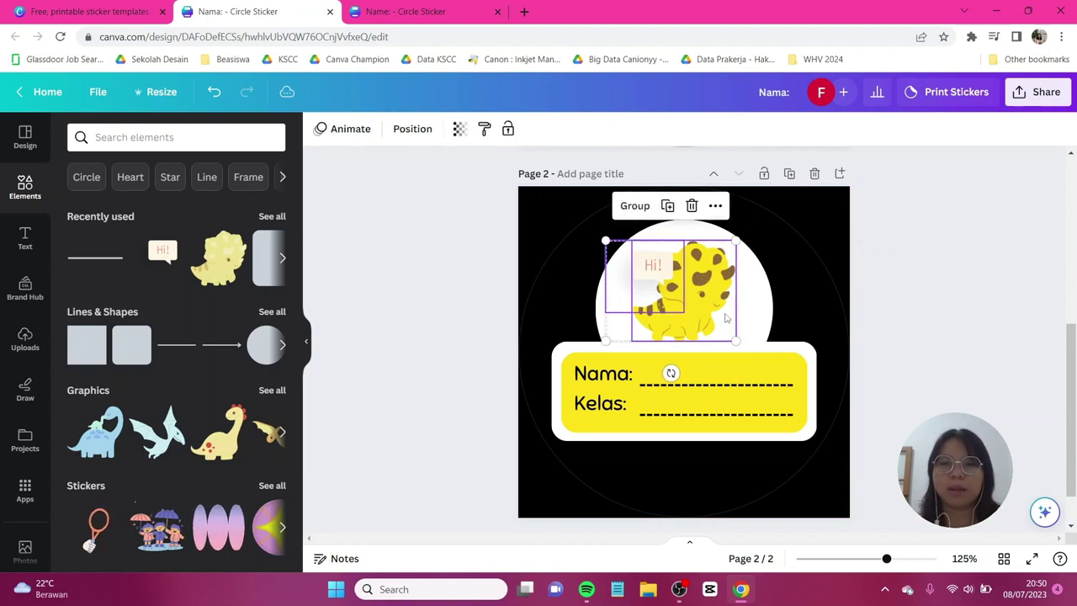
{"action": "key", "text": "Delete"}
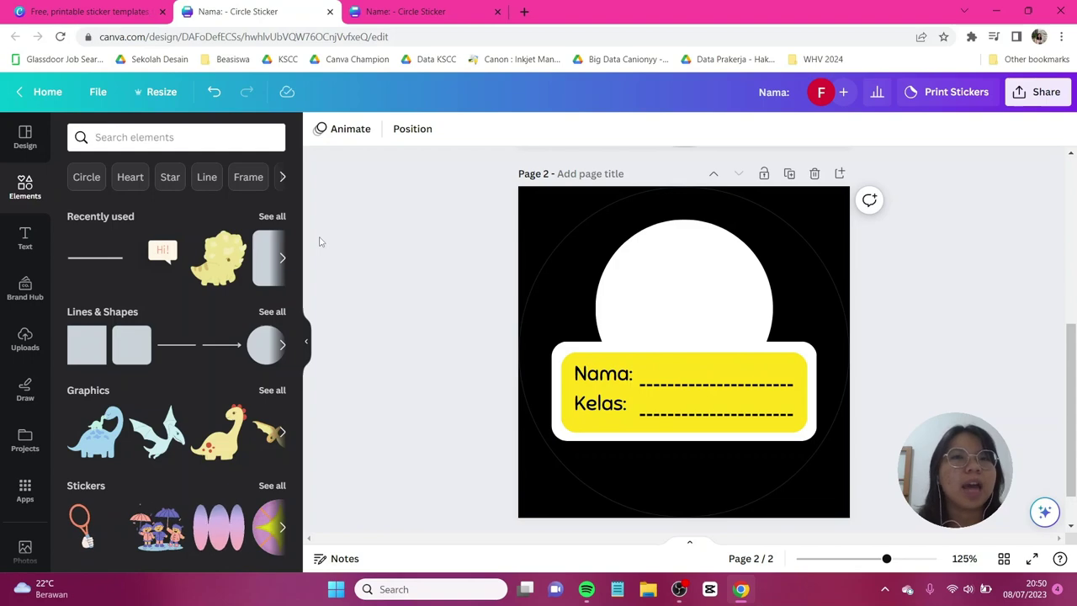
Step: Search the elements for "astronaut" and add the graphic of a sitting astronaut reading a red book to page 2
{"action": "left_click", "coordinate": [138, 139]}
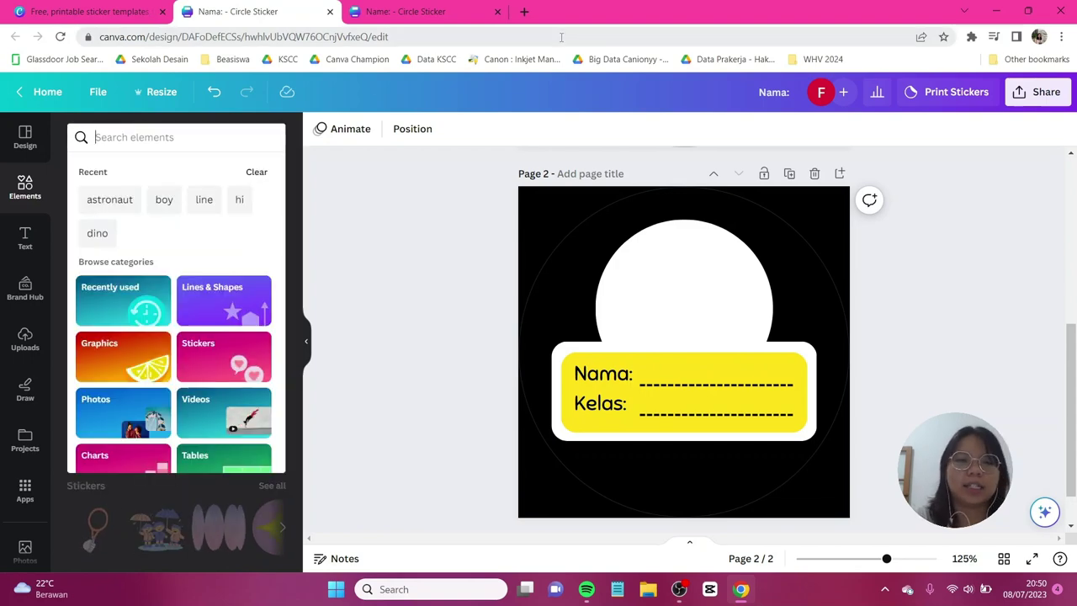
{"action": "type", "text": "astronat"}
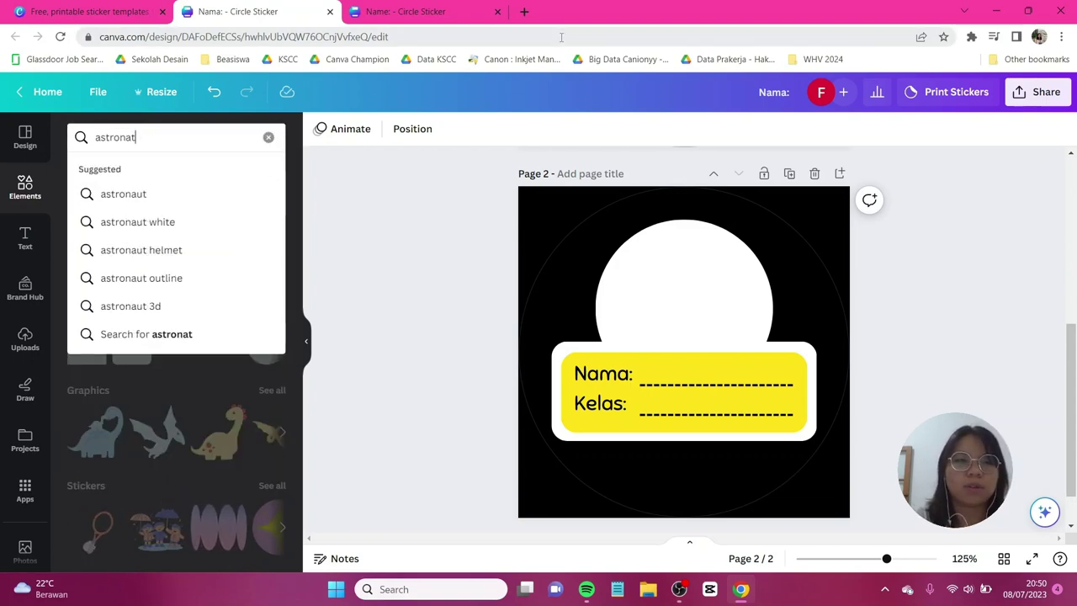
{"action": "left_click", "coordinate": [123, 194]}
{"action": "left_click", "coordinate": [117, 170]}
{"action": "left_click", "coordinate": [103, 349]}
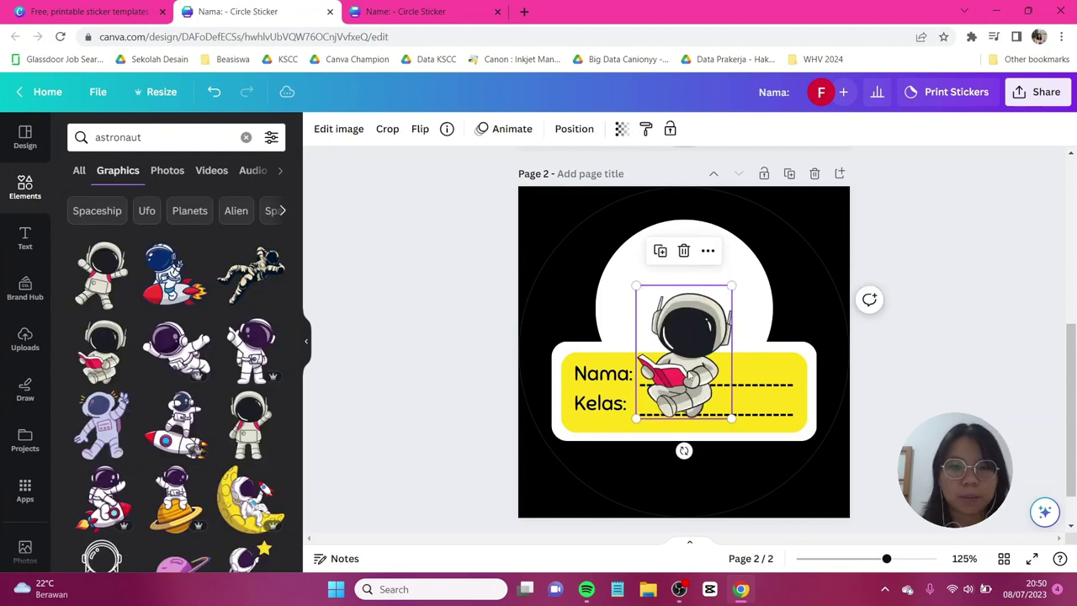
Step: Move the astronaut into the white circle above the name label and shrink it slightly to fit inside
{"action": "left_click_drag", "start_coordinate": [683, 353], "coordinate": [679, 288]}
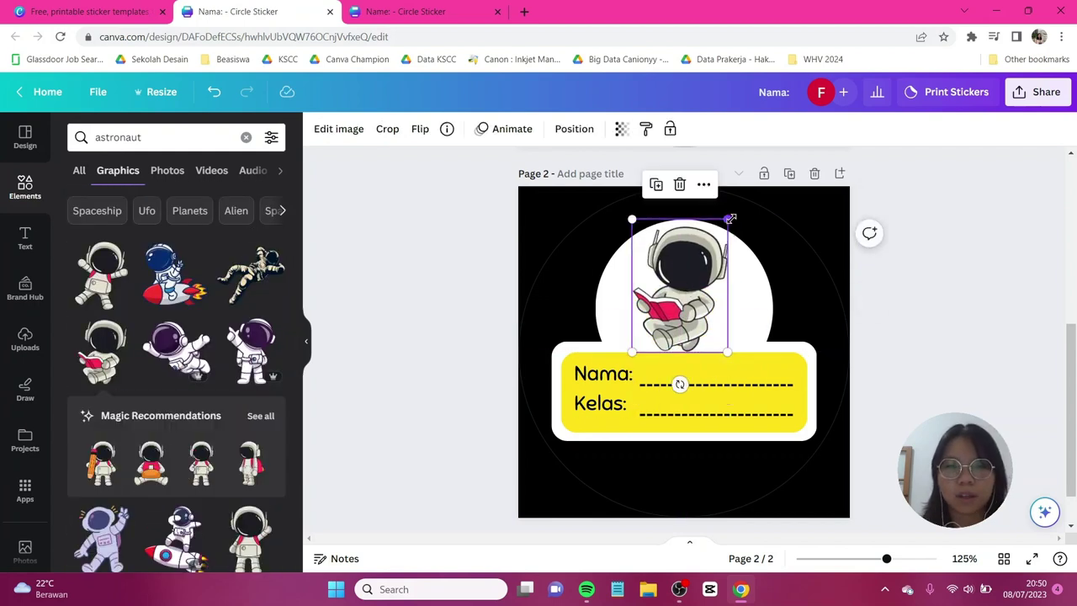
{"action": "left_click_drag", "start_coordinate": [731, 219], "coordinate": [723, 229]}
{"action": "left_click_drag", "start_coordinate": [686, 269], "coordinate": [688, 273]}
{"action": "left_click", "coordinate": [409, 304]}
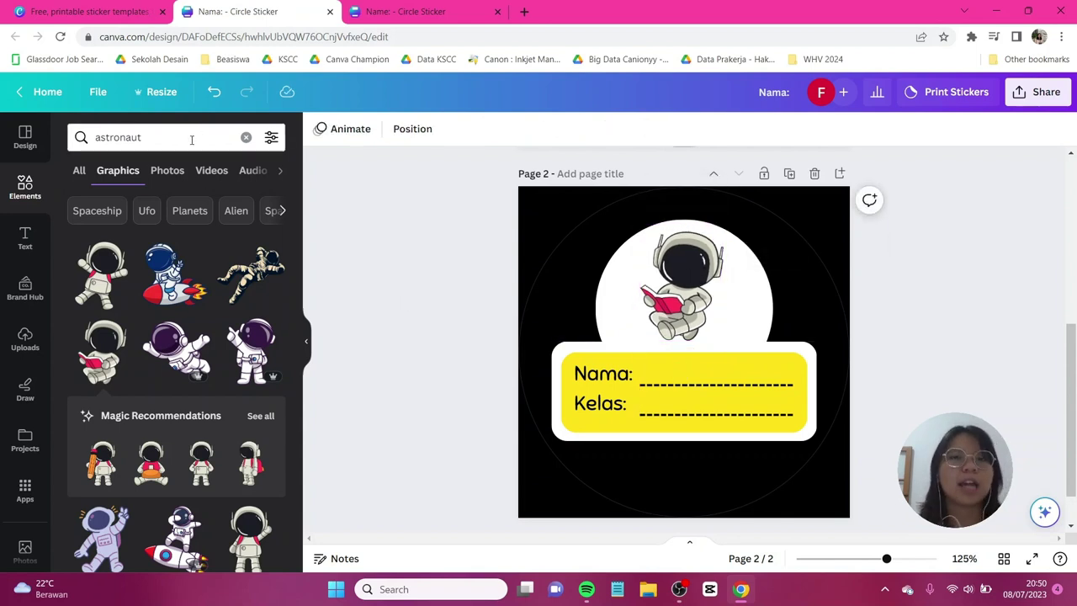
Step: Search for "planet" graphics and place a small orange ringed planet, a purple planet and small orange stars around the astronaut
{"action": "left_click", "coordinate": [192, 137]}
{"action": "type", "text": "planet"}
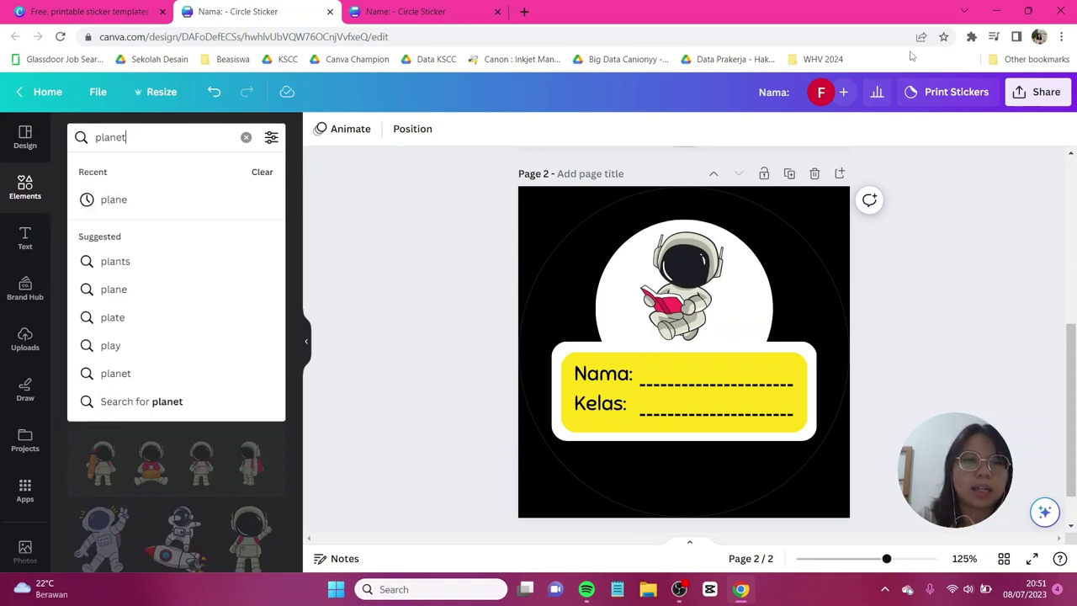
{"action": "key", "text": "Return"}
{"action": "left_click_drag", "start_coordinate": [101, 271], "coordinate": [627, 307]}
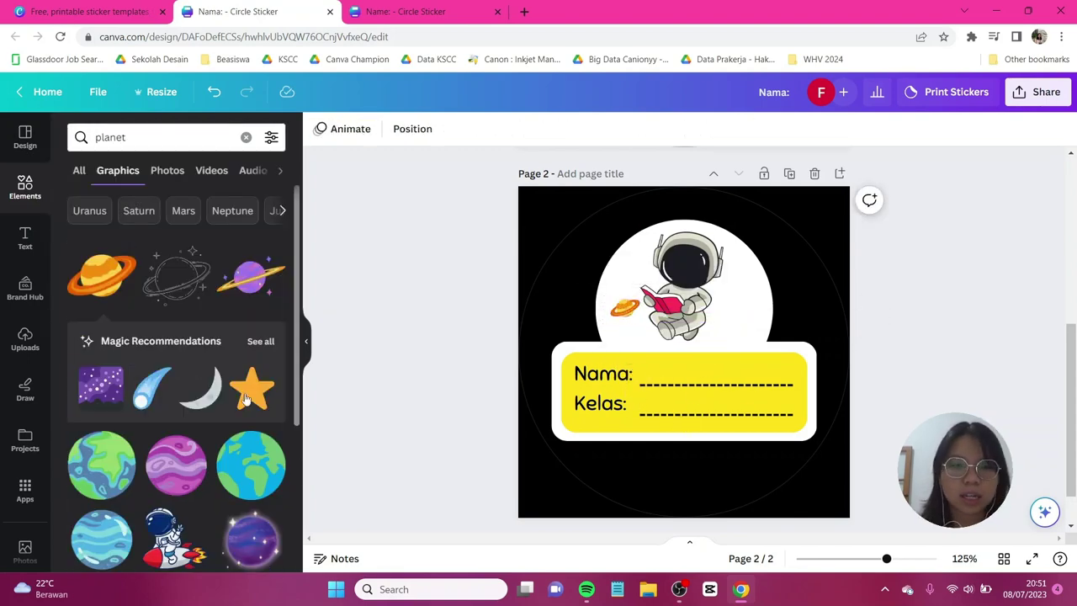
{"action": "scroll", "coordinate": [177, 379], "scroll_direction": "down", "scroll_amount": 1}
{"action": "left_click_drag", "start_coordinate": [176, 282], "coordinate": [744, 324]}
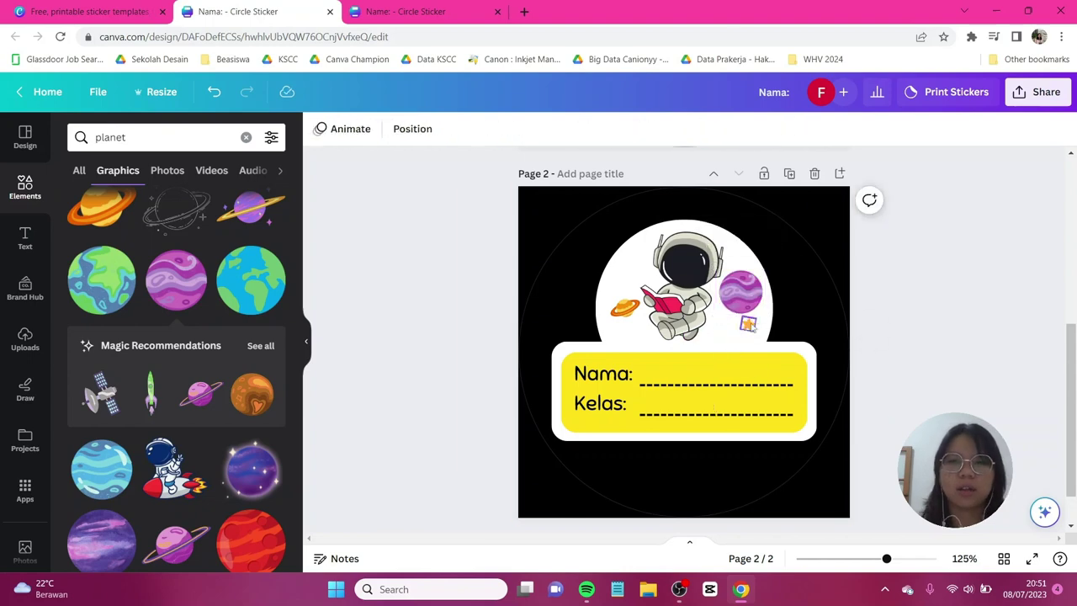
{"action": "left_click", "coordinate": [966, 350]}
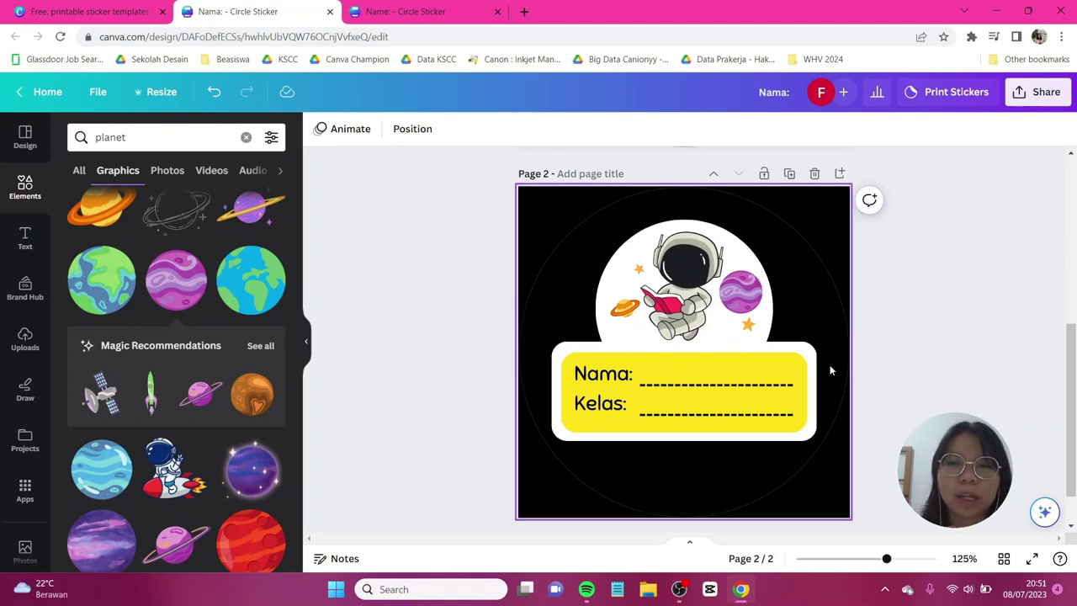
Step: Recolor the yellow name-label rectangle on page 2 to light blue #9BCCFF
{"action": "left_click", "coordinate": [778, 367]}
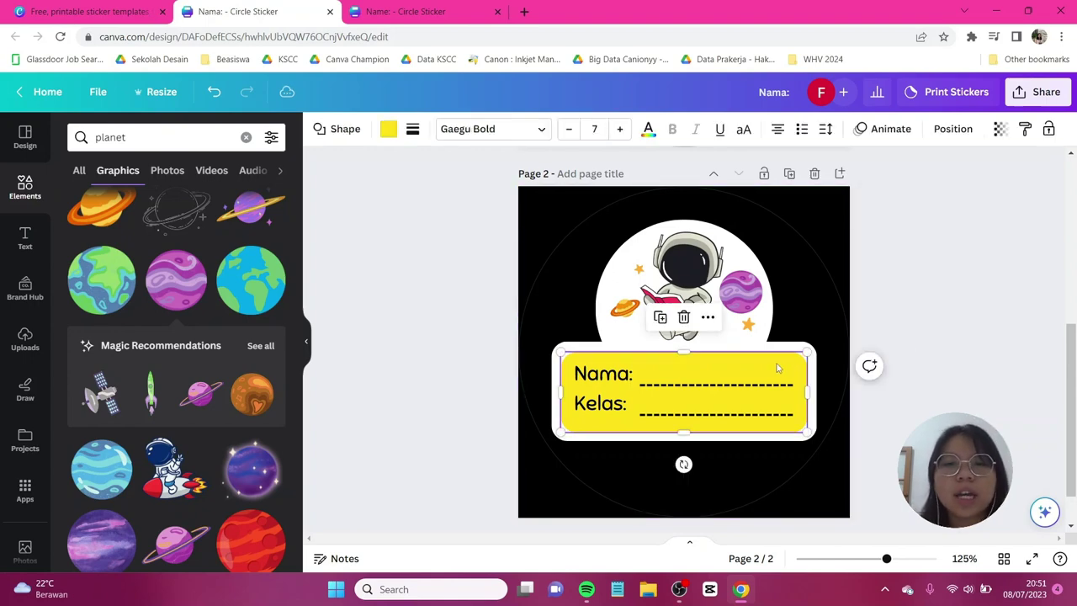
{"action": "left_click", "coordinate": [391, 129]}
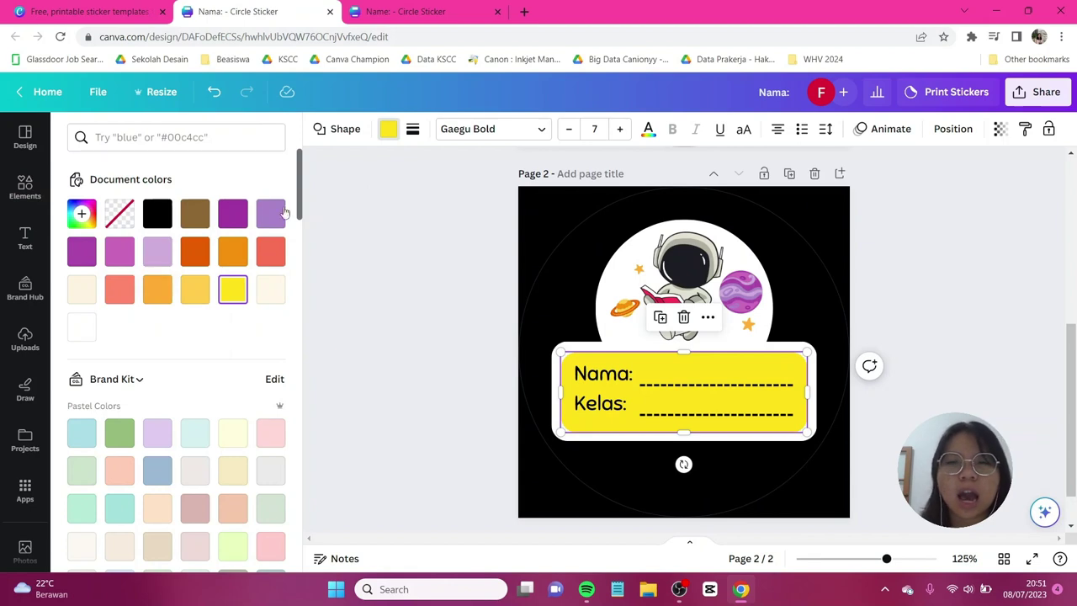
{"action": "left_click", "coordinate": [82, 215]}
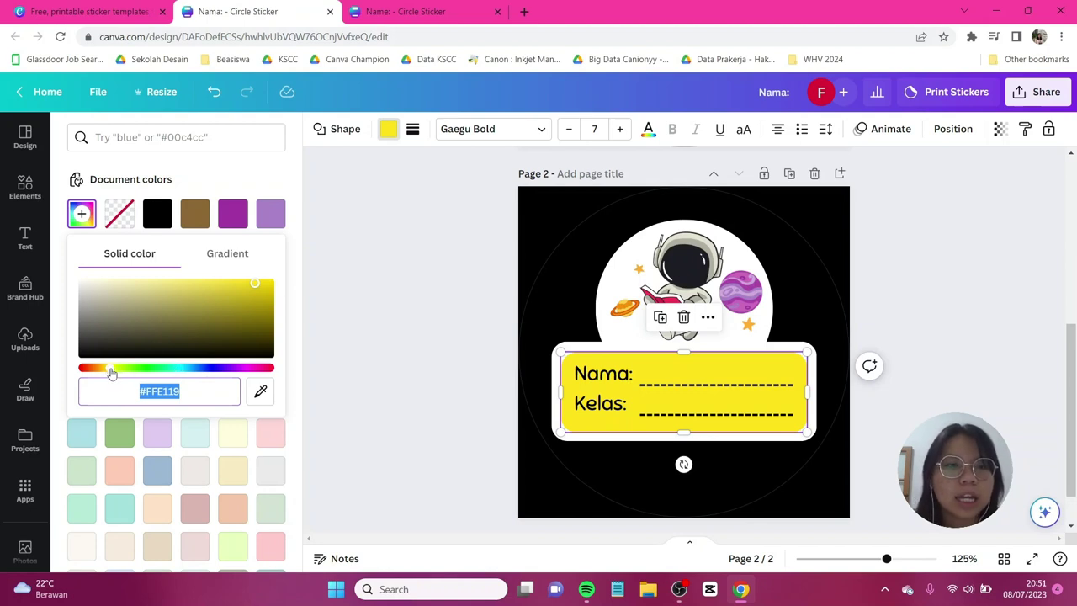
{"action": "left_click_drag", "start_coordinate": [112, 373], "coordinate": [192, 369]}
{"action": "left_click", "coordinate": [239, 284]}
{"action": "left_click_drag", "start_coordinate": [241, 286], "coordinate": [155, 283]}
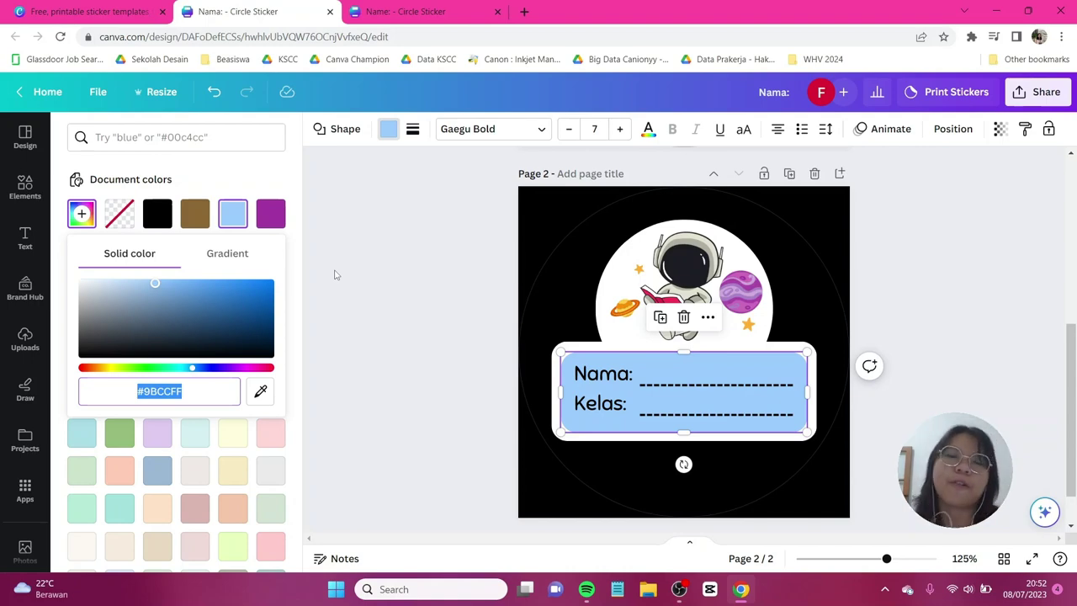
{"action": "left_click", "coordinate": [920, 298]}
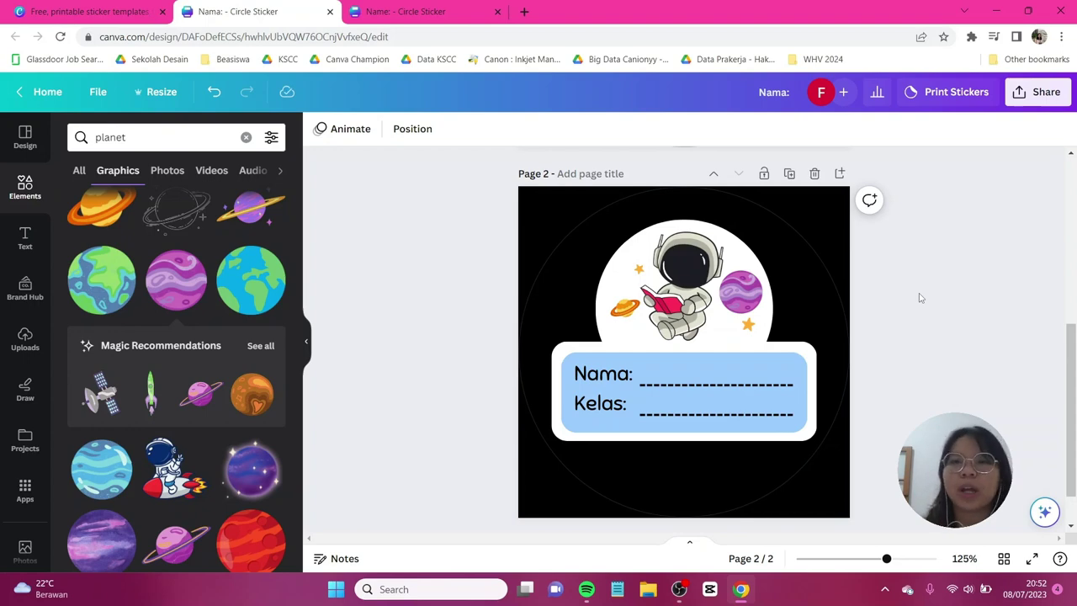
Step: Duplicate the astronaut sticker page and delete the astronaut, planets and stars from the copy
{"action": "left_click", "coordinate": [790, 173]}
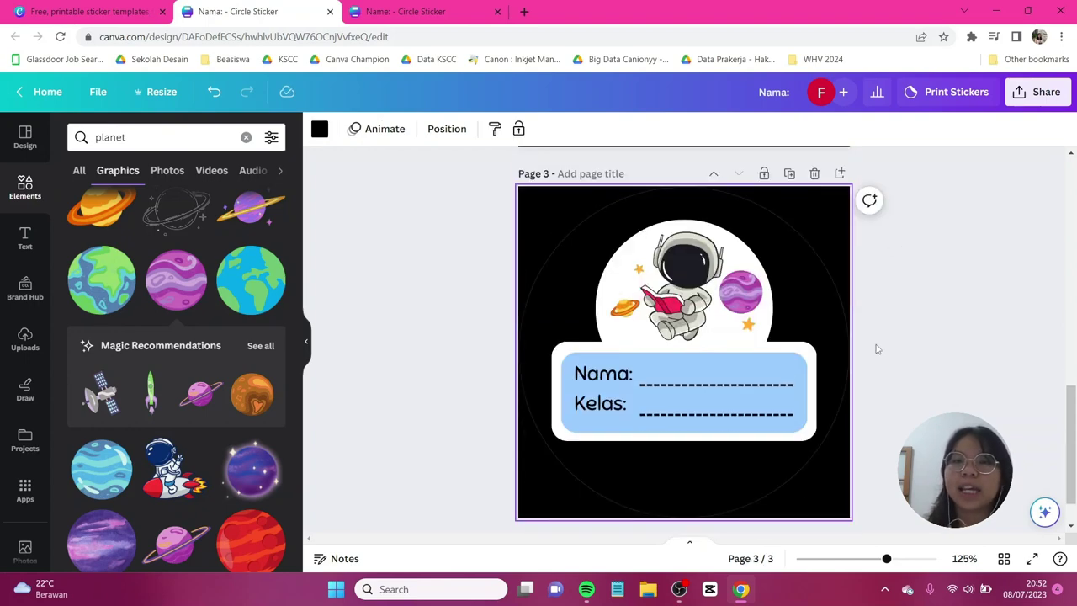
{"action": "left_click", "coordinate": [757, 313]}
{"action": "left_click", "coordinate": [674, 287], "text": "shift"}
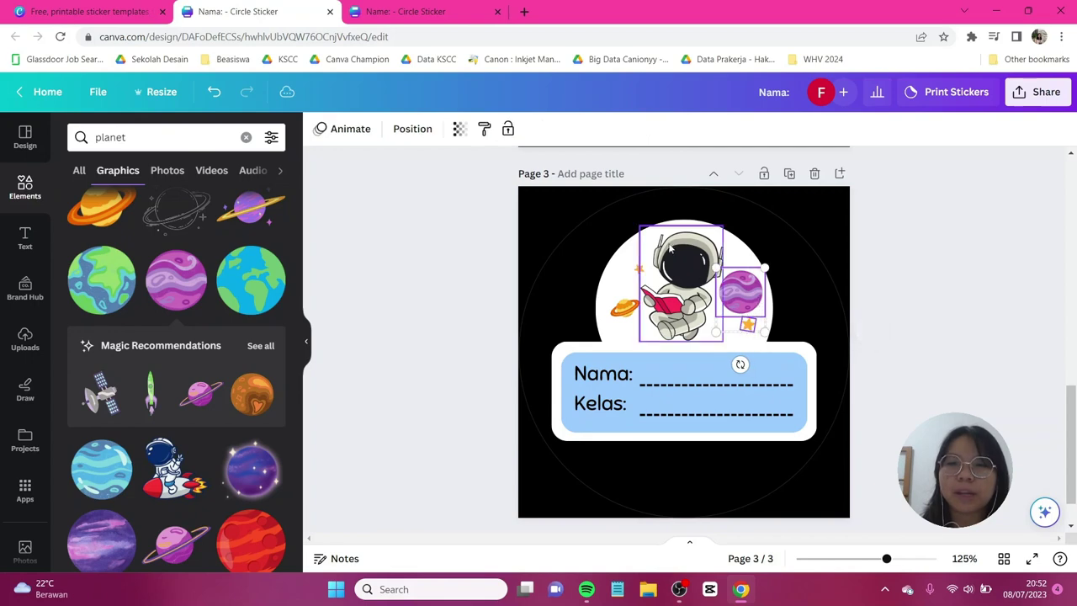
{"action": "left_click", "coordinate": [619, 272], "text": "shift"}
{"action": "left_click", "coordinate": [638, 271], "text": "shift"}
{"action": "left_click", "coordinate": [630, 308], "text": "shift"}
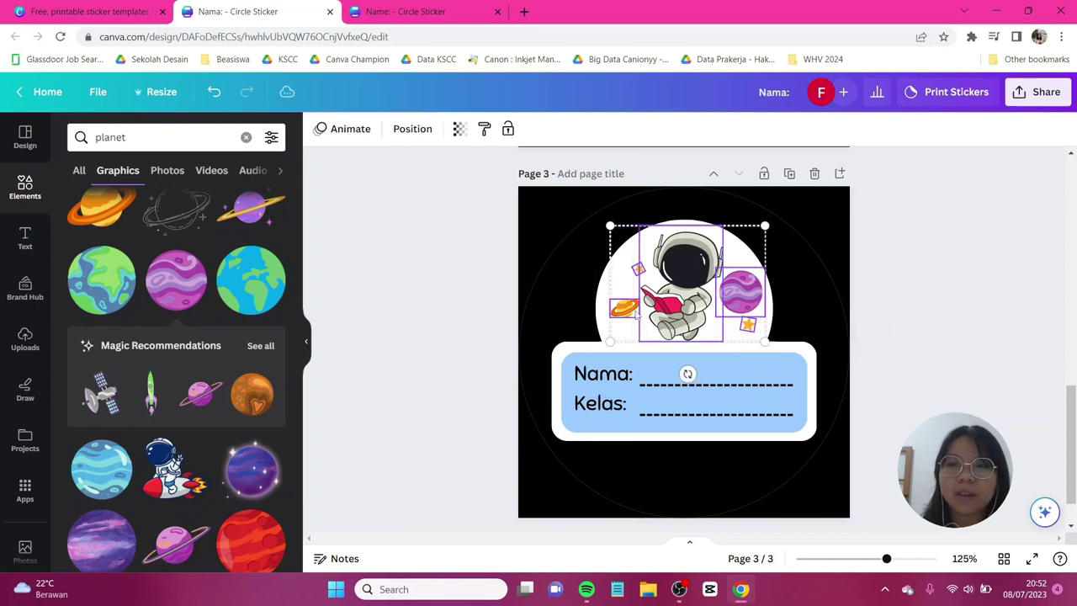
{"action": "key", "text": "Delete"}
Step: Search the graphics for "unicorn" and add the pink-maned unicorn standing in front of a rainbow to page 3
{"action": "left_click", "coordinate": [160, 139]}
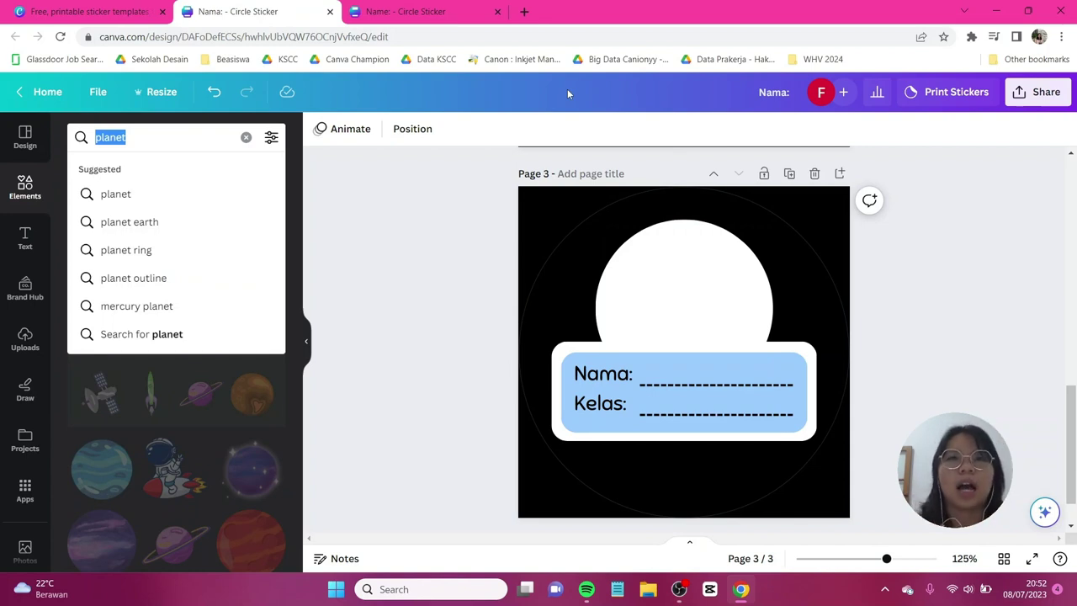
{"action": "type", "text": "unicorn"}
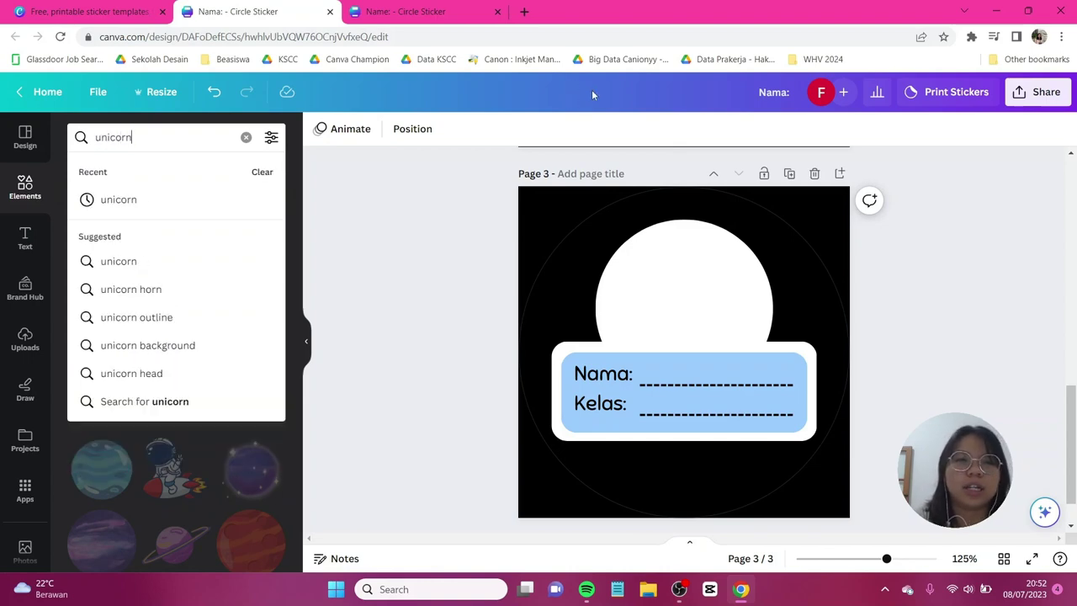
{"action": "key", "text": "Return"}
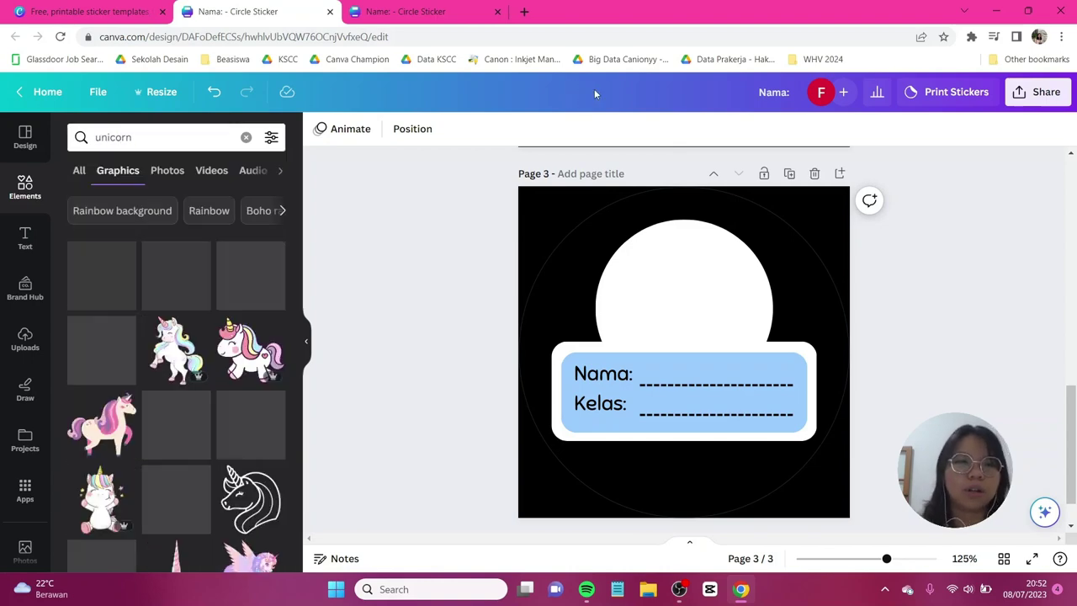
{"action": "scroll", "coordinate": [209, 301], "scroll_direction": "down", "scroll_amount": 3}
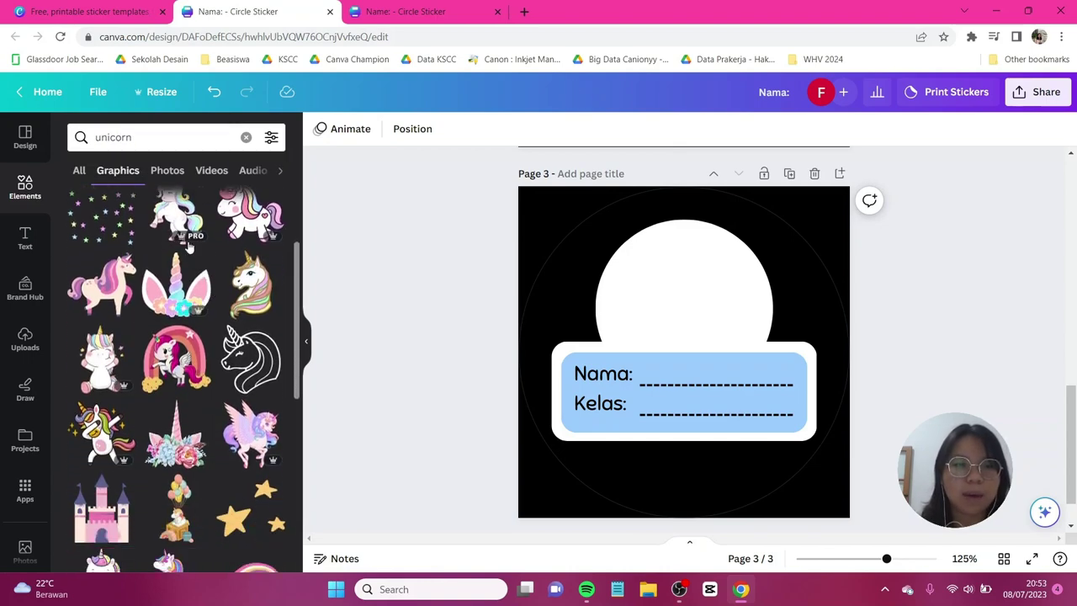
{"action": "scroll", "coordinate": [227, 263], "scroll_direction": "down", "scroll_amount": 2}
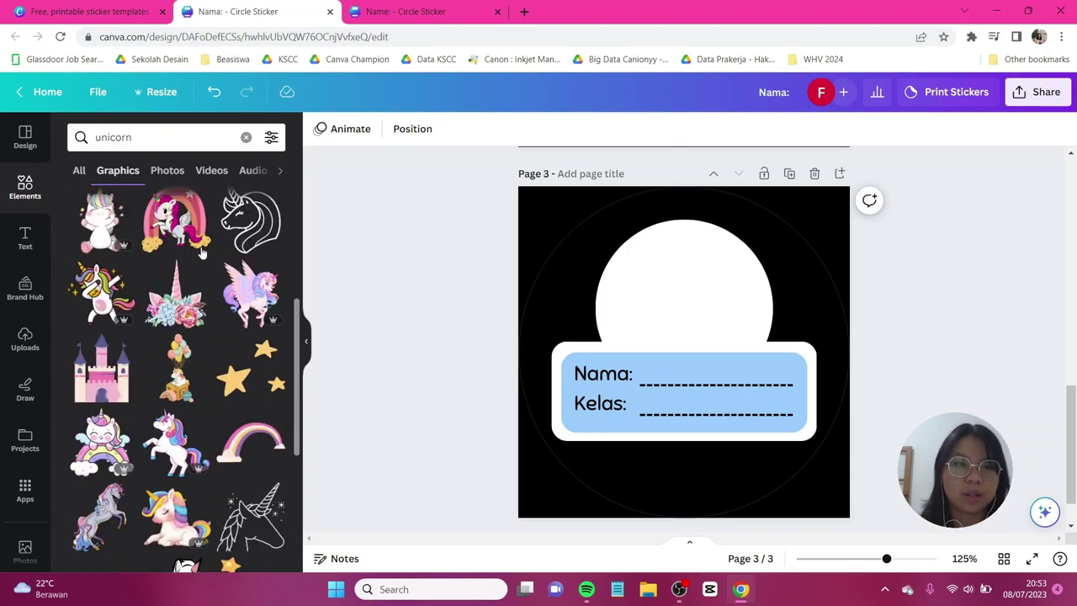
{"action": "left_click", "coordinate": [175, 222]}
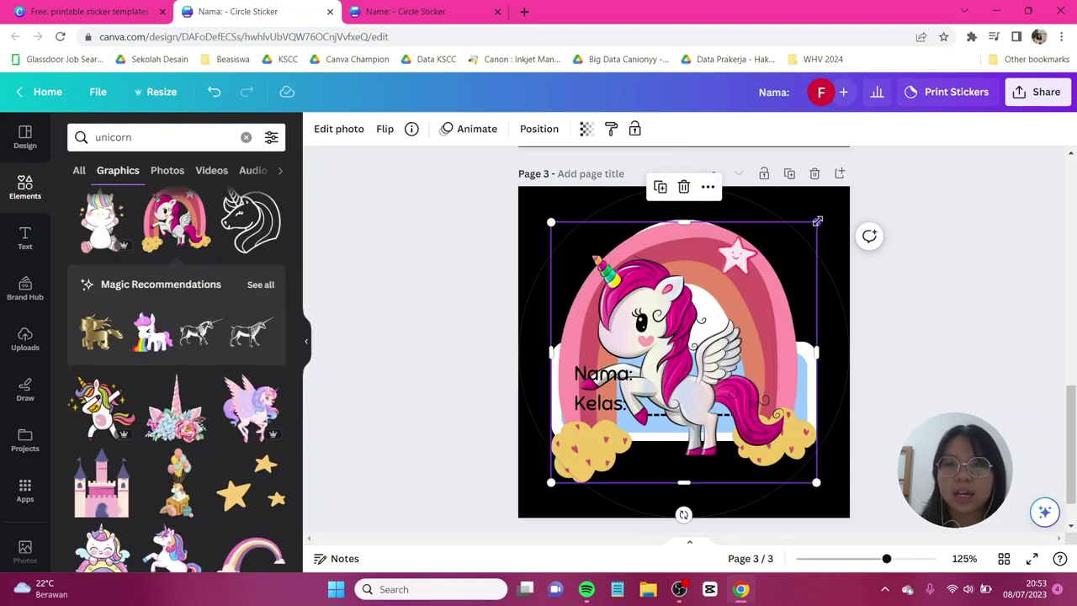
Step: Shrink the unicorn graphic and center it in the white circle, just above the name label
{"action": "left_click_drag", "start_coordinate": [817, 222], "coordinate": [628, 410]}
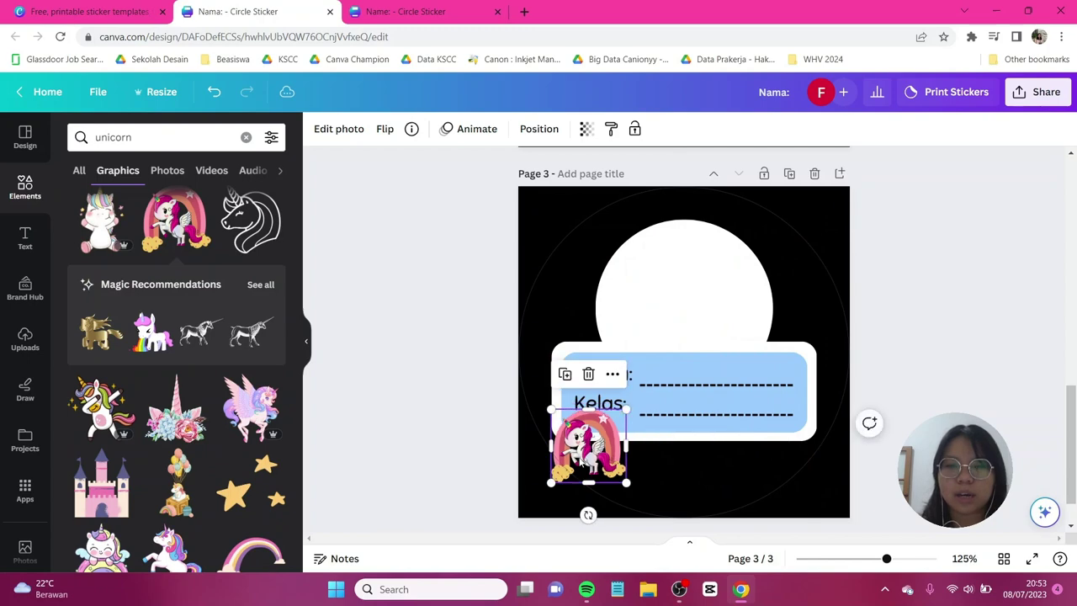
{"action": "left_click_drag", "start_coordinate": [589, 446], "coordinate": [663, 280]}
{"action": "left_click_drag", "start_coordinate": [700, 320], "coordinate": [740, 347]}
{"action": "left_click_drag", "start_coordinate": [684, 303], "coordinate": [693, 315]}
{"action": "left_click", "coordinate": [951, 362]}
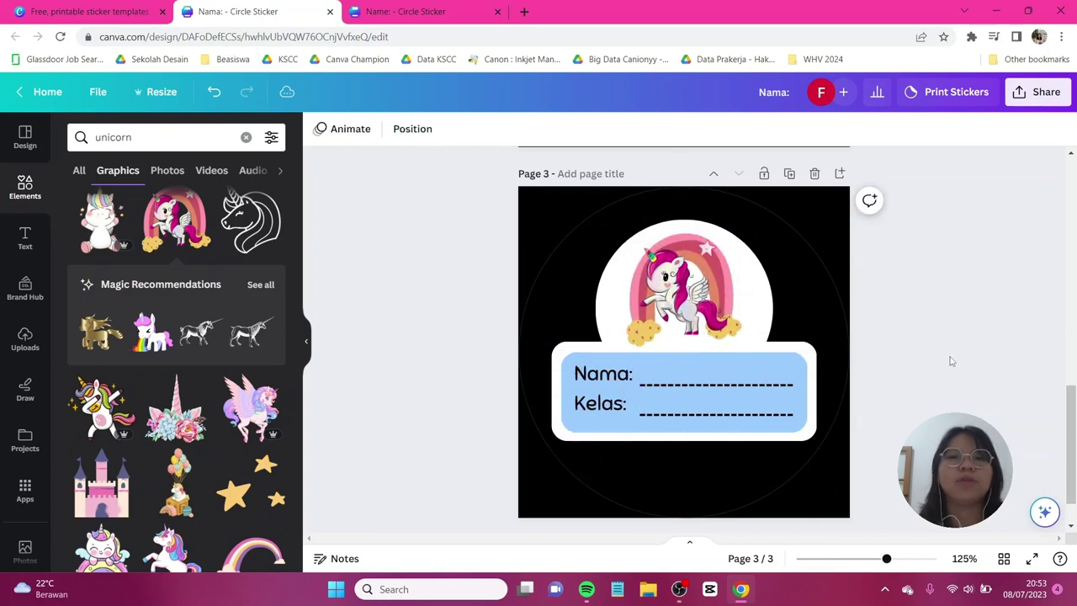
Step: Recolor page 3's blue label rectangle with pink sampled from the unicorn's rainbow, lightened to #FDA6B7
{"action": "left_click", "coordinate": [785, 363]}
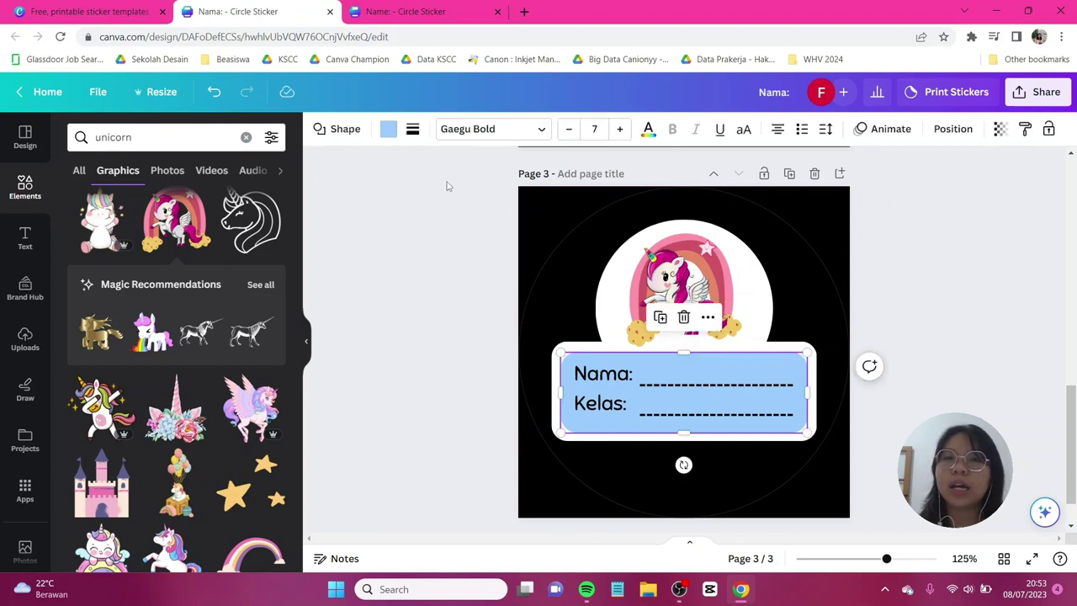
{"action": "left_click", "coordinate": [388, 128]}
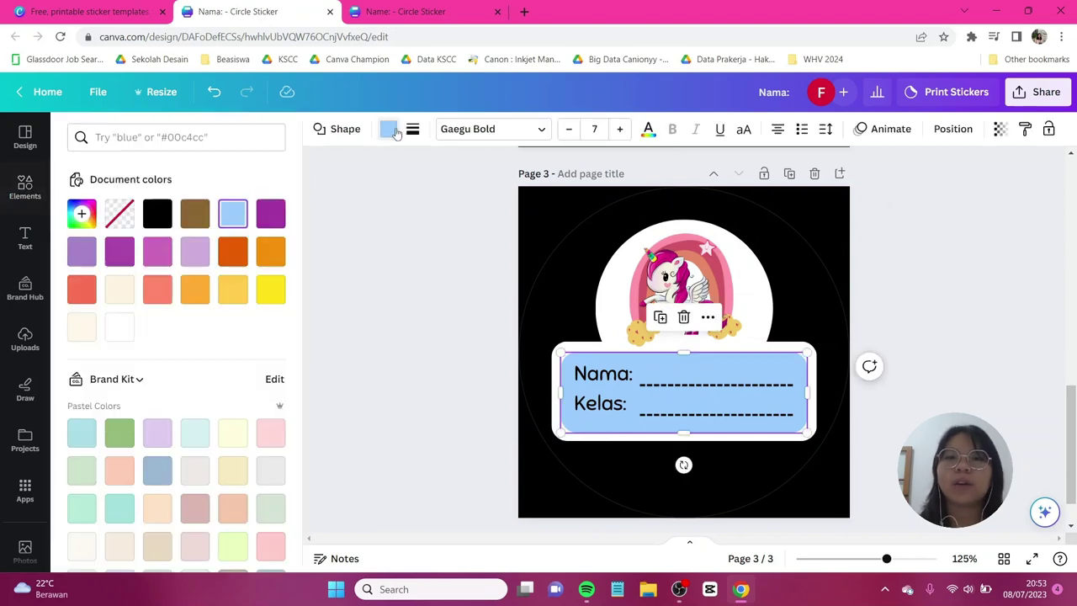
{"action": "left_click", "coordinate": [81, 213]}
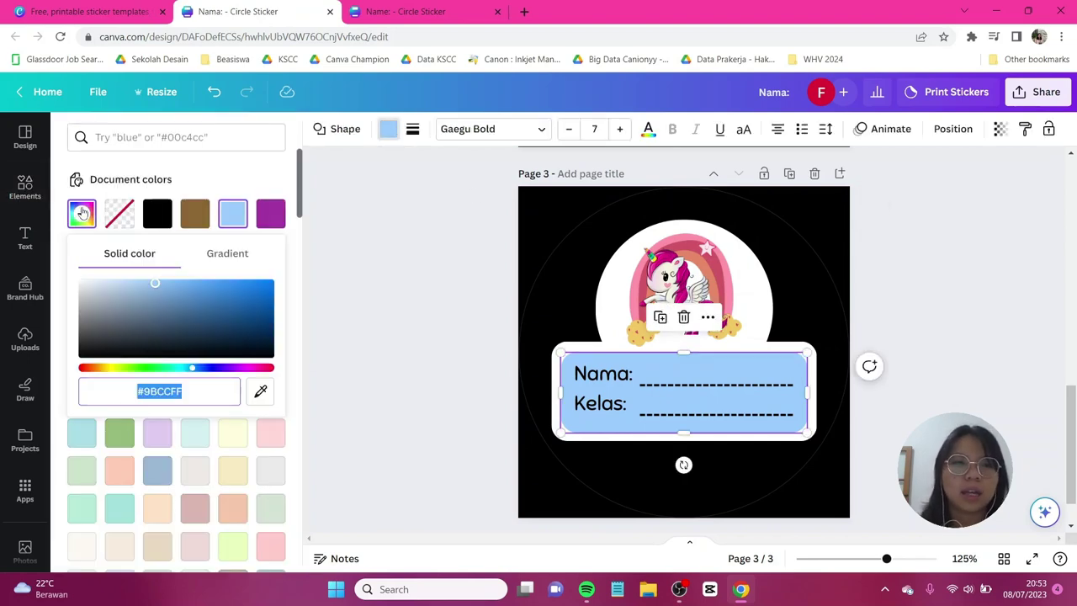
{"action": "left_click", "coordinate": [260, 392]}
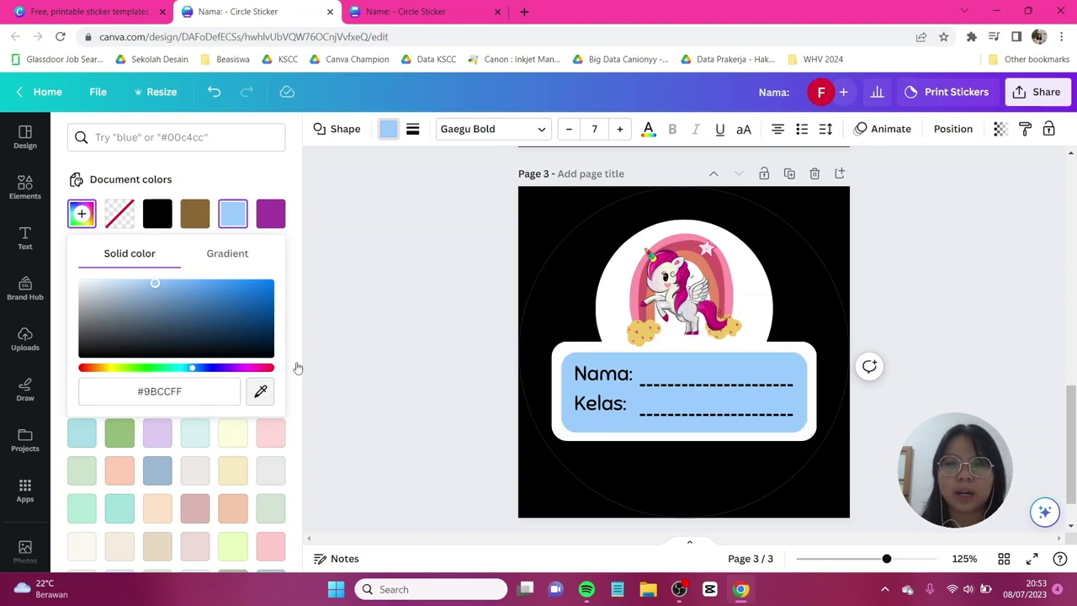
{"action": "left_click", "coordinate": [642, 272]}
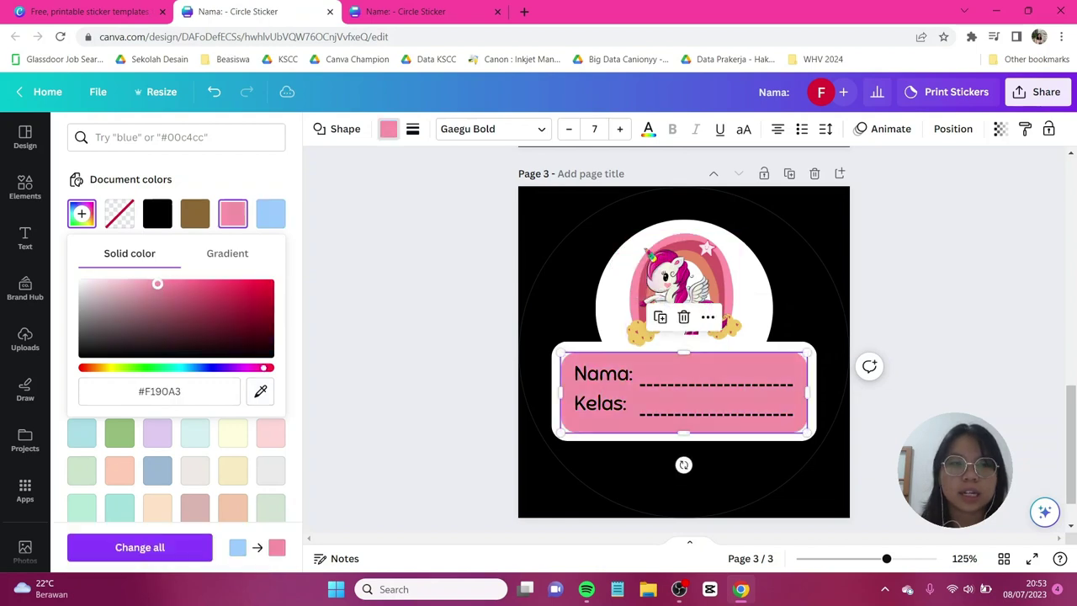
{"action": "left_click_drag", "start_coordinate": [151, 284], "coordinate": [145, 283]}
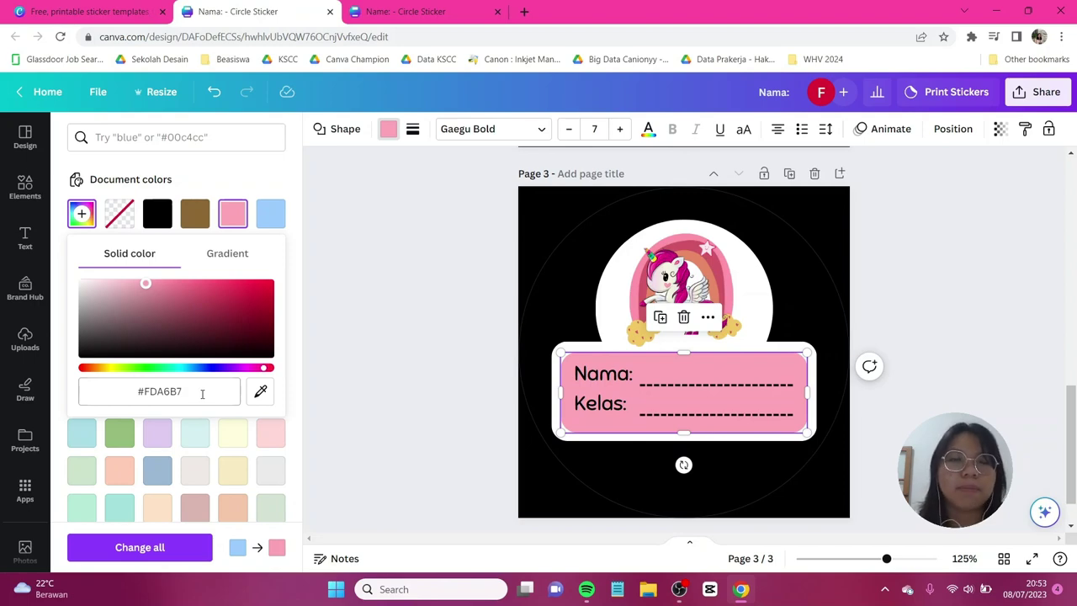
{"action": "left_click", "coordinate": [941, 288]}
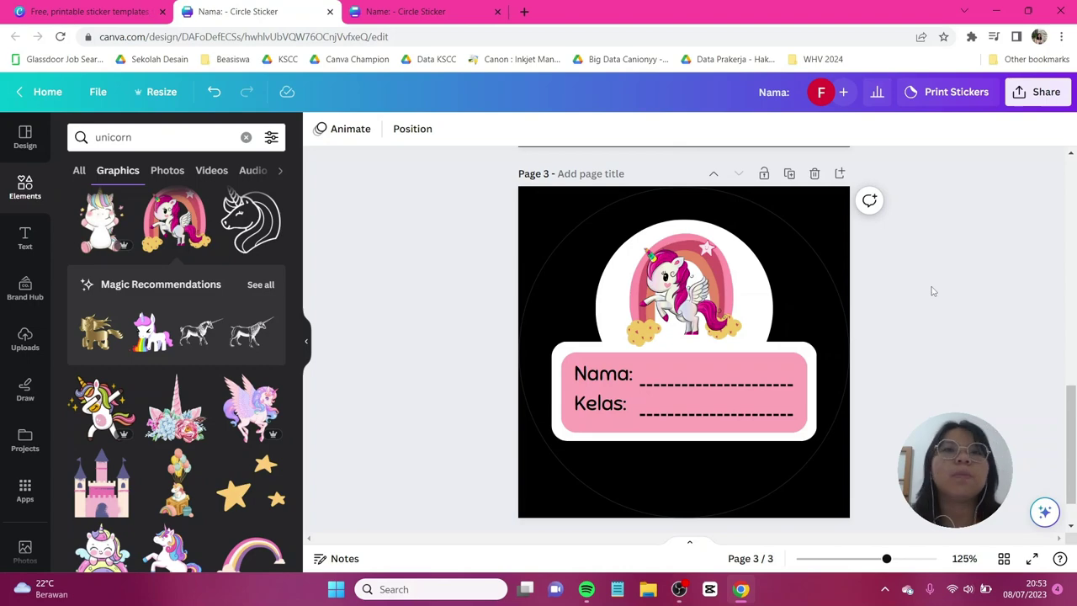
Step: Open the sticker design's sharing options, and switch to Google to search for "photopea"
{"action": "left_click", "coordinate": [1038, 92]}
{"action": "left_click", "coordinate": [849, 449]}
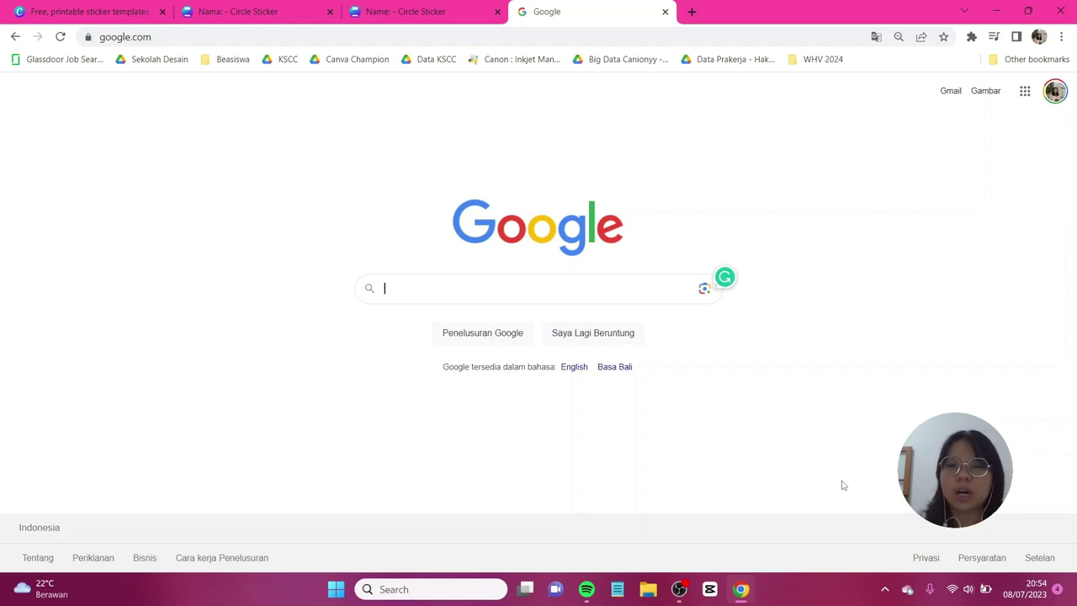
{"action": "type", "text": "pho"}
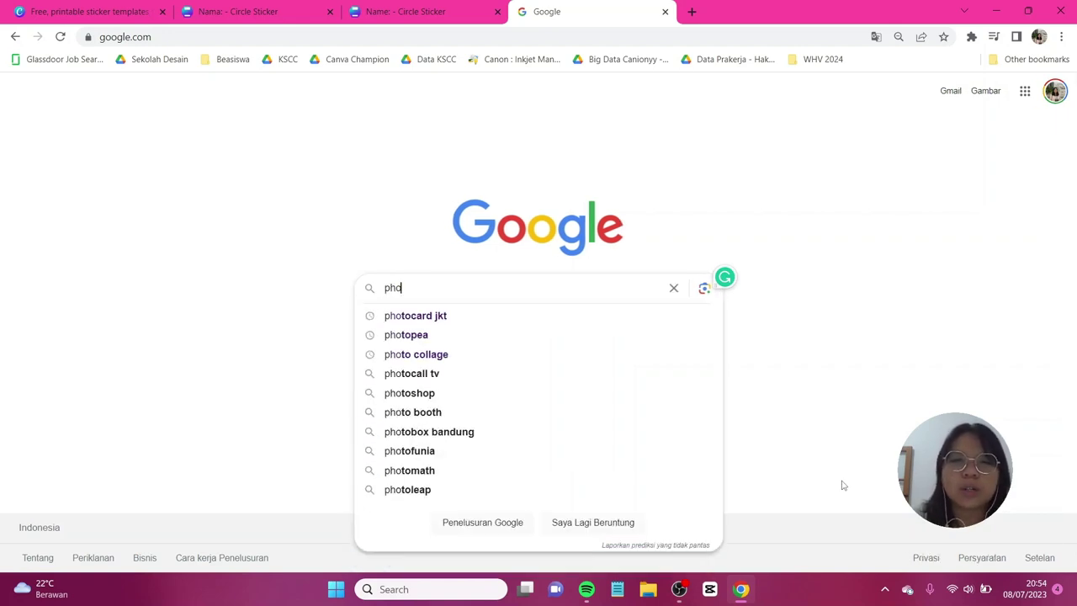
{"action": "type", "text": "topea"}
{"action": "key", "text": "Return"}
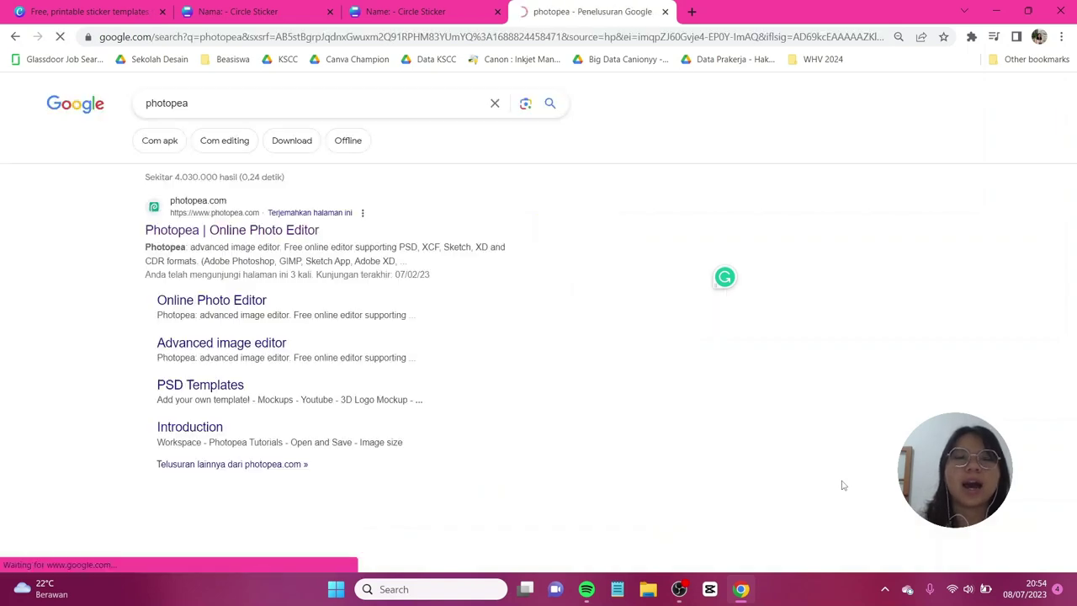
Step: Go to the Photopea website and open the Nama PNG file from the Downloads folder
{"action": "left_click", "coordinate": [261, 236]}
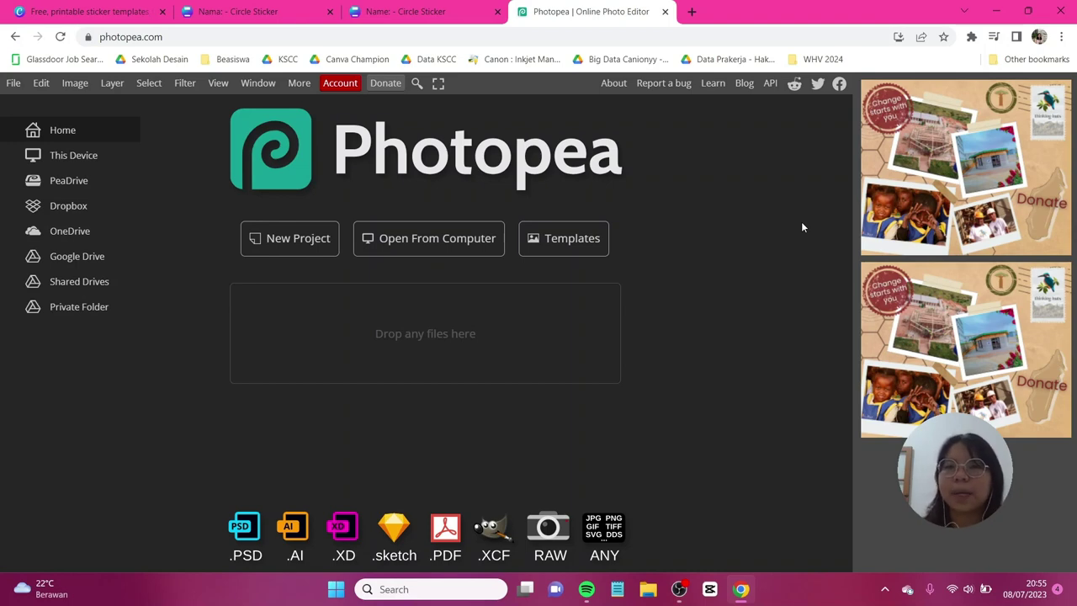
{"action": "left_click", "coordinate": [419, 243]}
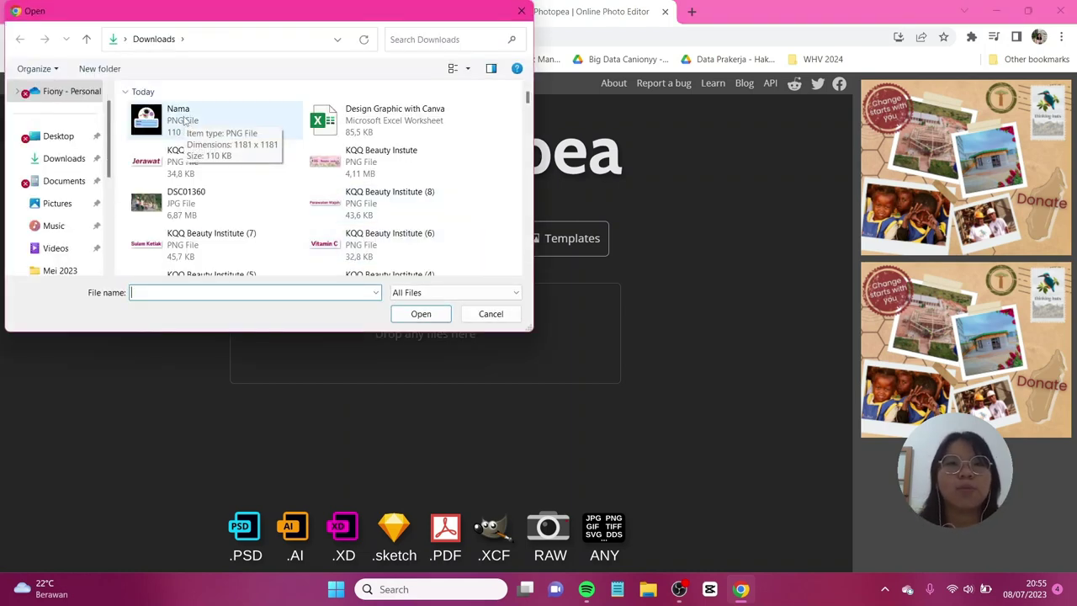
{"action": "double_click", "coordinate": [180, 117]}
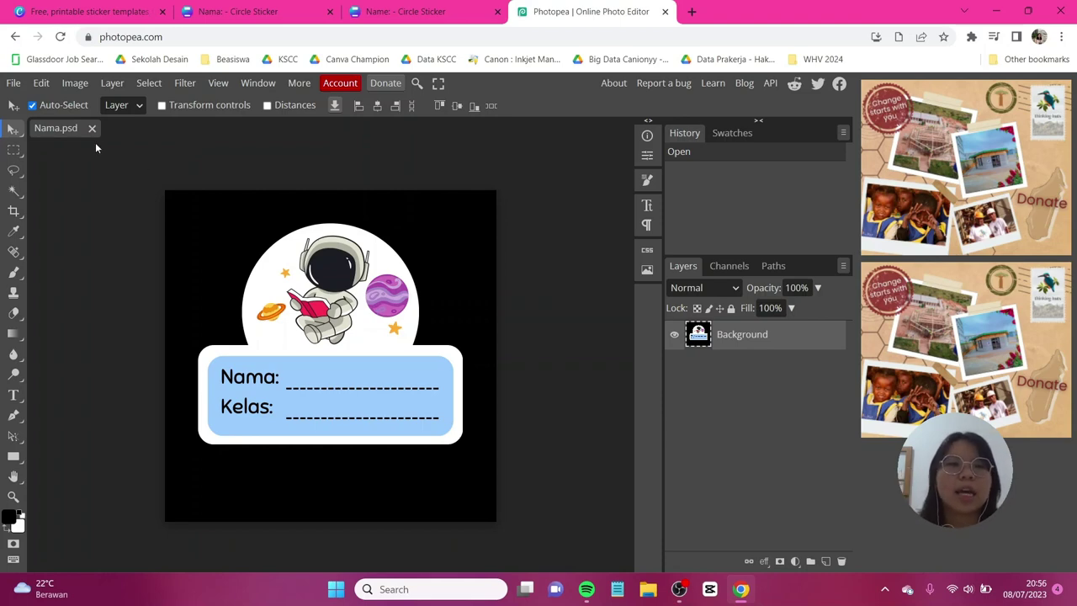
Step: Clear the black background around the astronaut label using a Magic Wand selection, and open the file's export format choices
{"action": "left_click", "coordinate": [14, 191]}
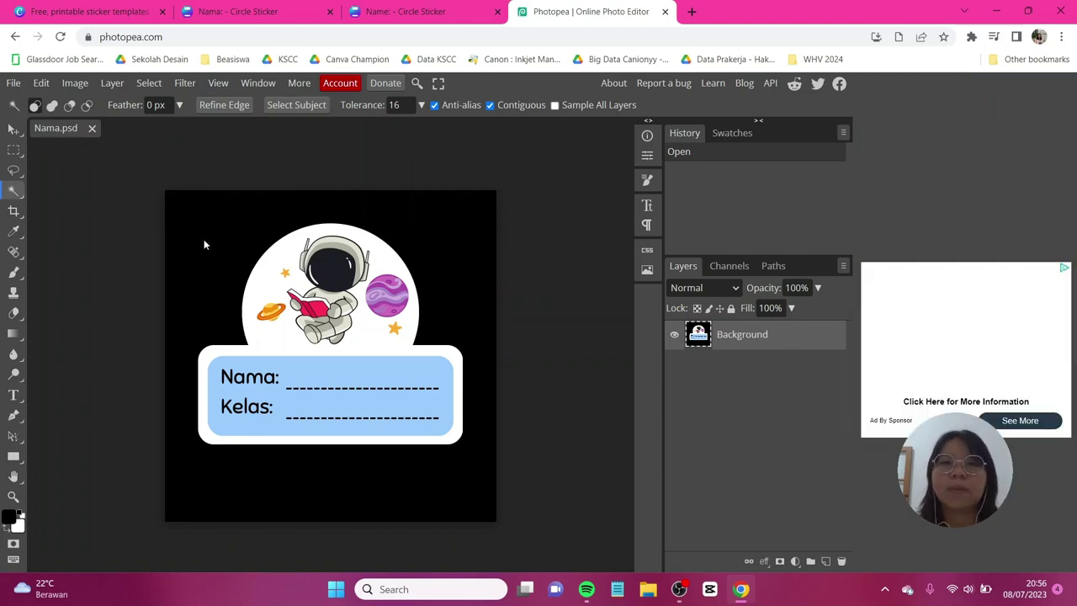
{"action": "left_click", "coordinate": [203, 242]}
{"action": "left_click", "coordinate": [203, 242]}
{"action": "left_click", "coordinate": [452, 195]}
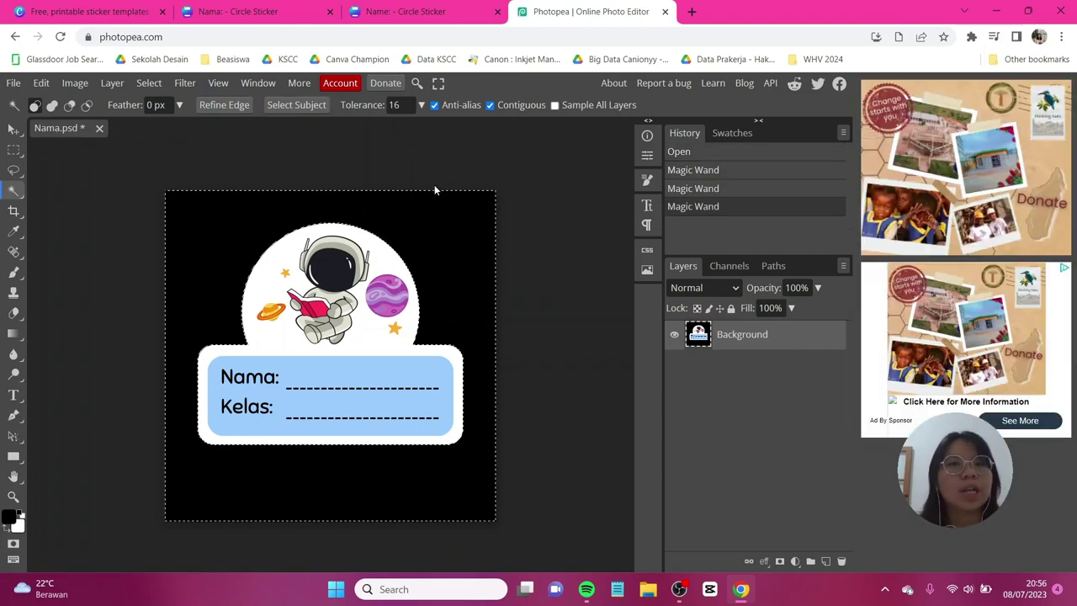
{"action": "left_click", "coordinate": [43, 87]}
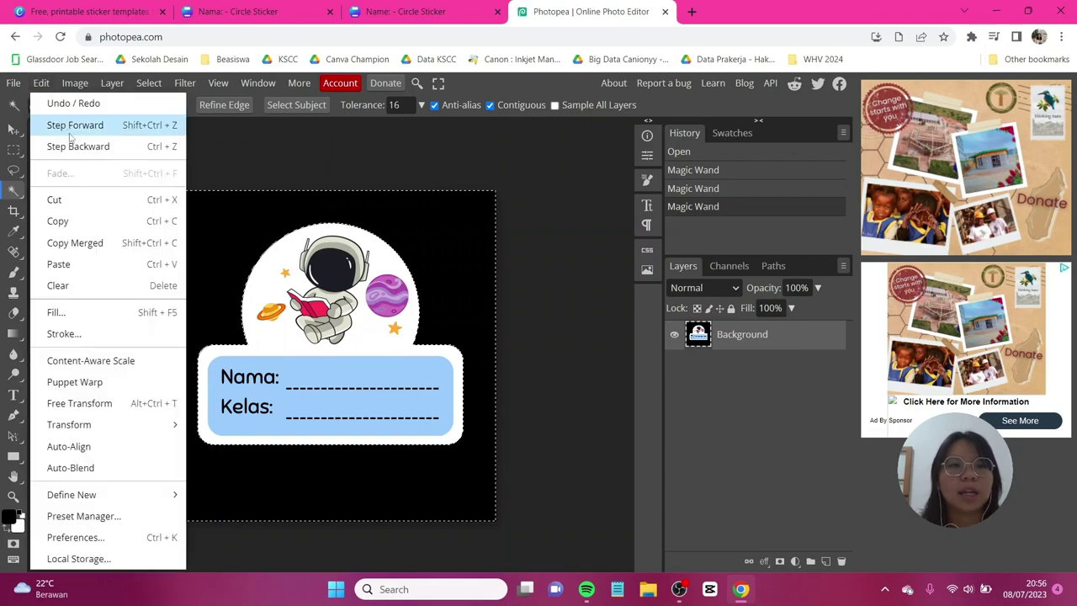
{"action": "key", "text": "Delete"}
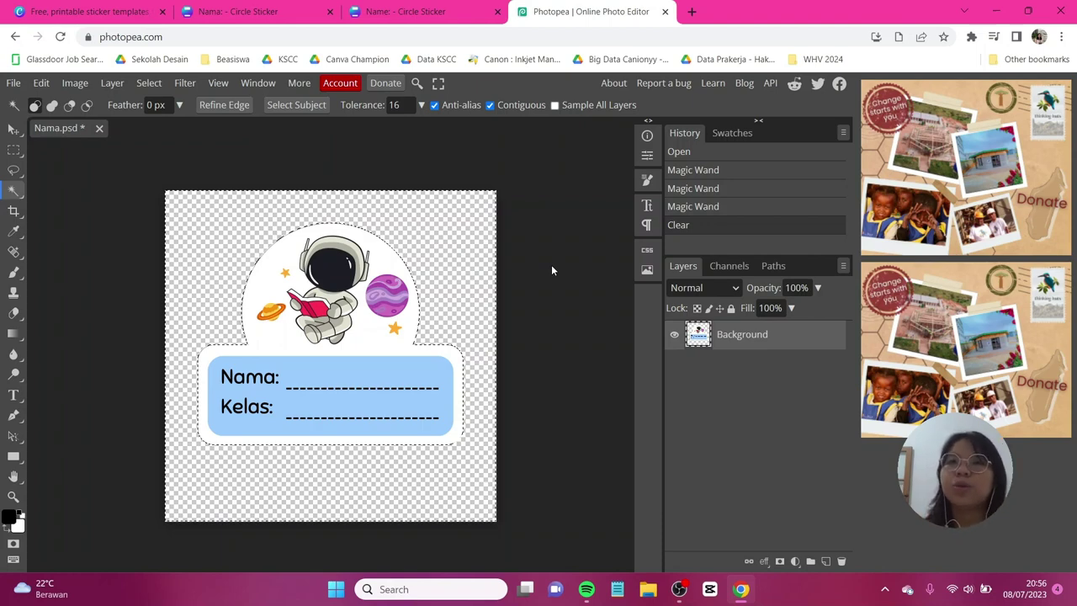
{"action": "left_click", "coordinate": [14, 83]}
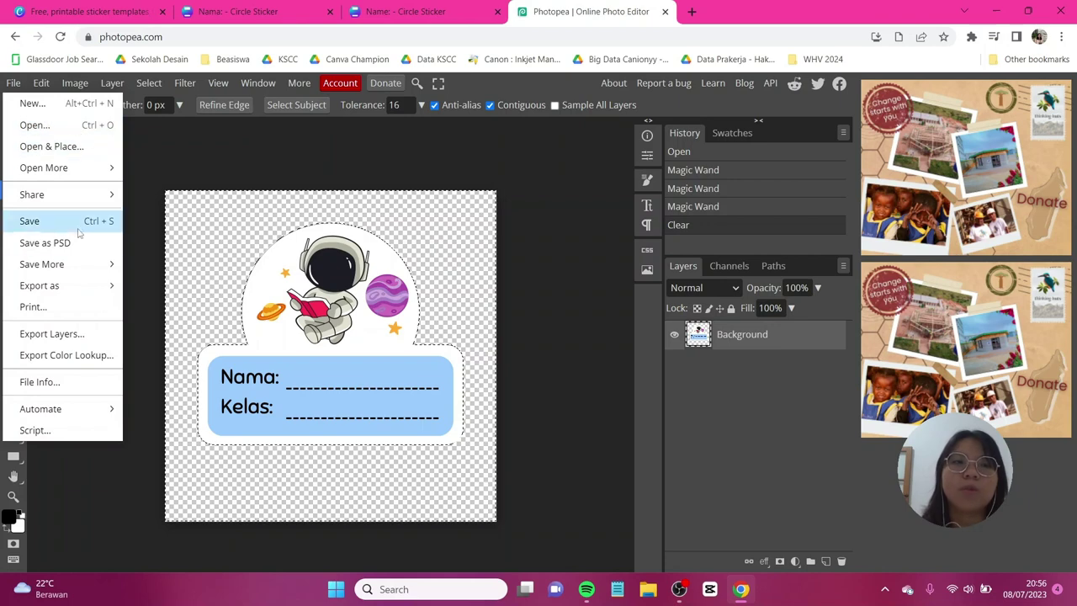
{"action": "mouse_move", "coordinate": [74, 296]}
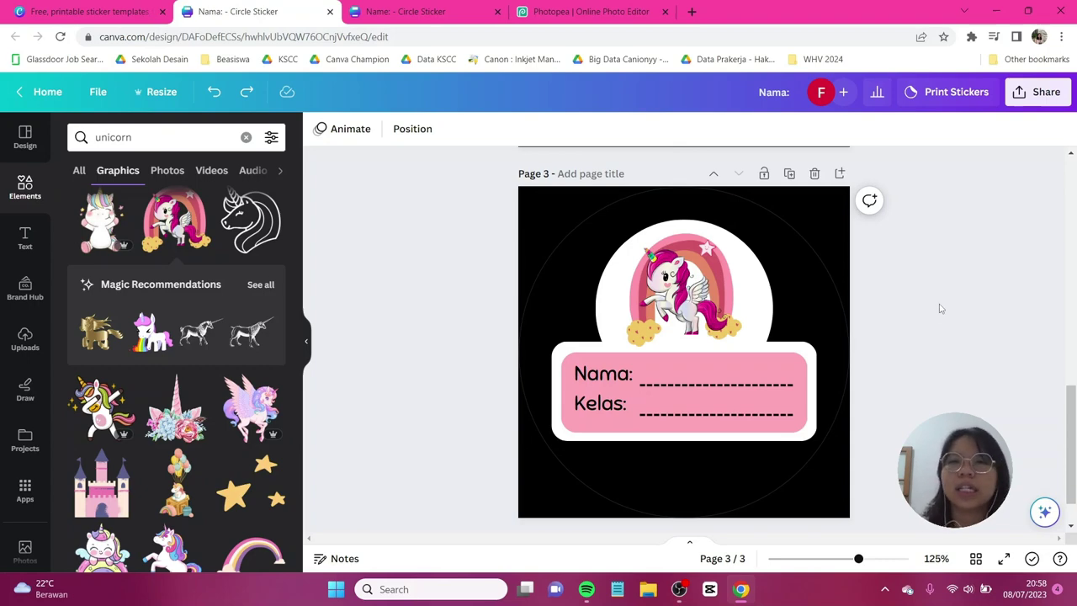
Step: Switch to the Canva sticker design, delete page 3's black background, and set up a PNG download with transparent background
{"action": "left_click", "coordinate": [789, 234]}
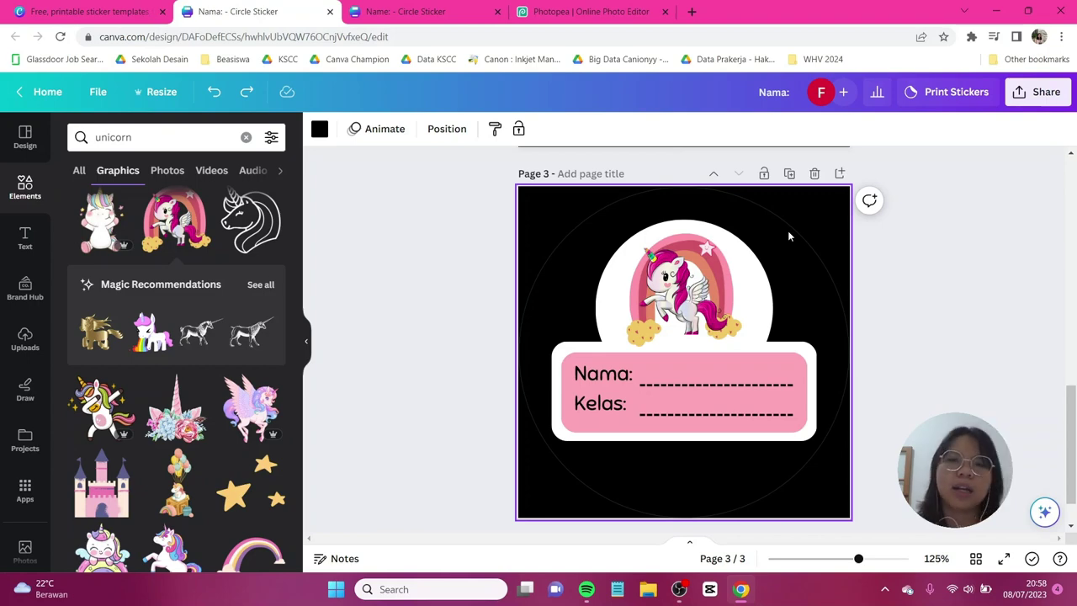
{"action": "key", "text": "Delete"}
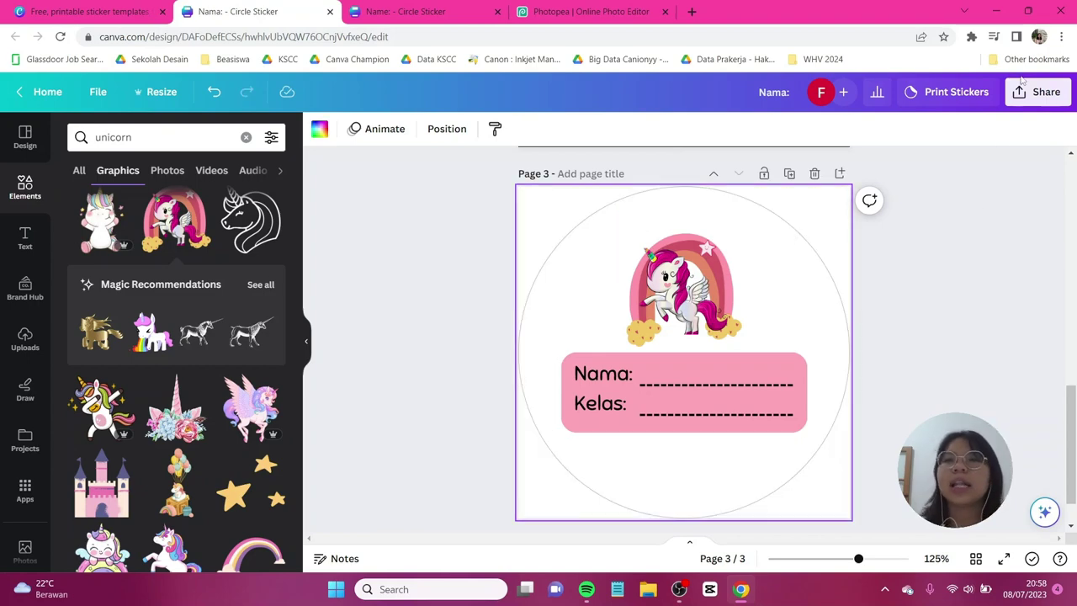
{"action": "left_click", "coordinate": [1022, 94]}
{"action": "left_click", "coordinate": [841, 449]}
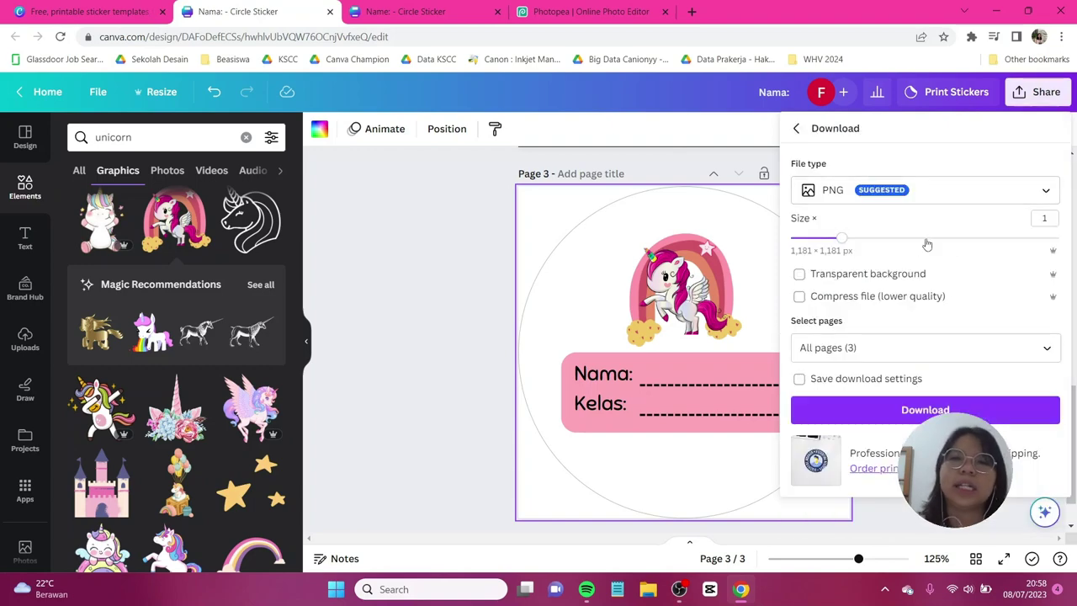
{"action": "left_click", "coordinate": [800, 276]}
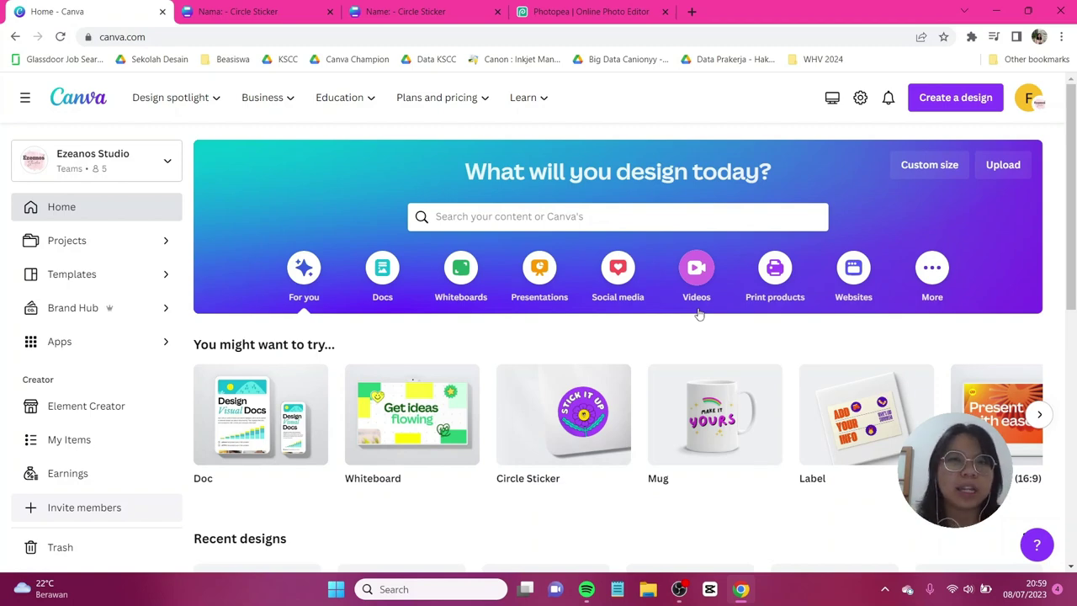
Step: Search the Canva home page for "a4 document" and create a blank A4 document
{"action": "left_click", "coordinate": [622, 220]}
{"action": "type", "text": "a"}
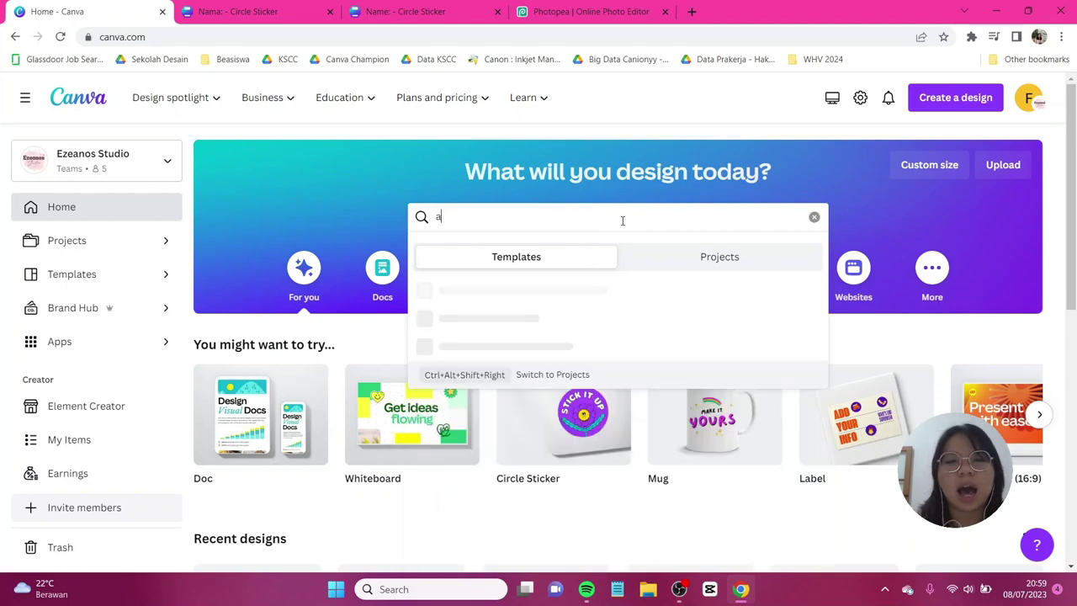
{"action": "type", "text": "4 document"}
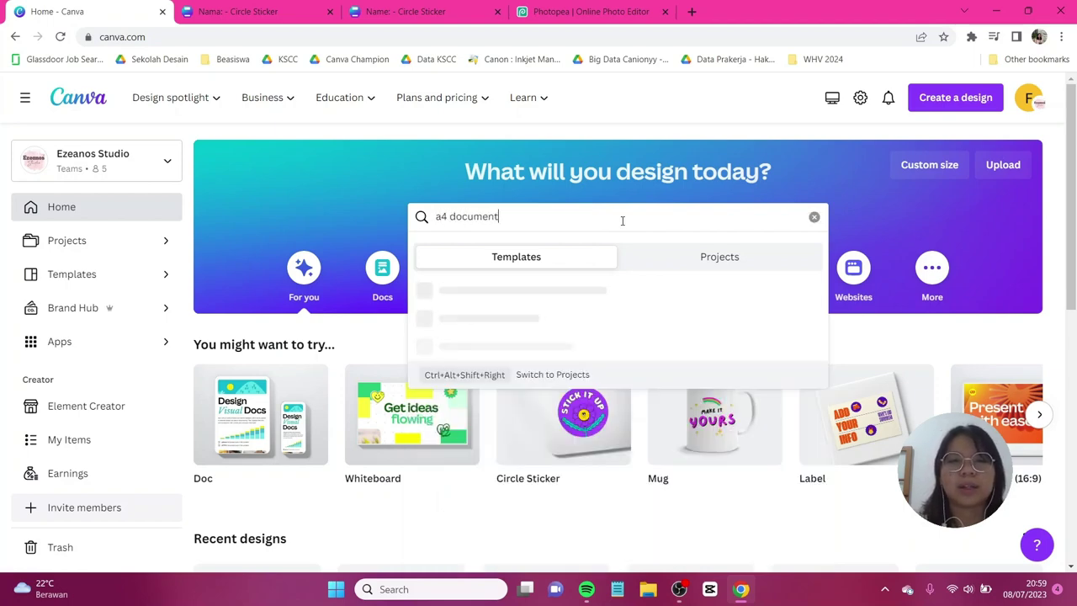
{"action": "key", "text": "Return"}
{"action": "left_click", "coordinate": [268, 448]}
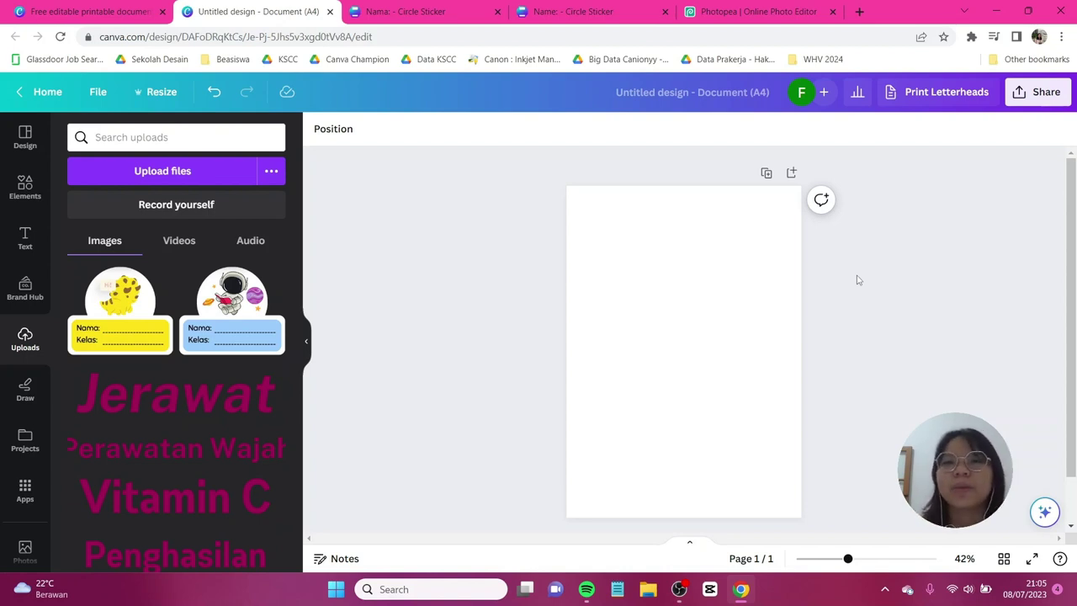
Step: Add the uploaded astronaut label to the A4 page and give it a thin black Outline shadow by reducing the outline size
{"action": "mouse_move", "coordinate": [238, 309]}
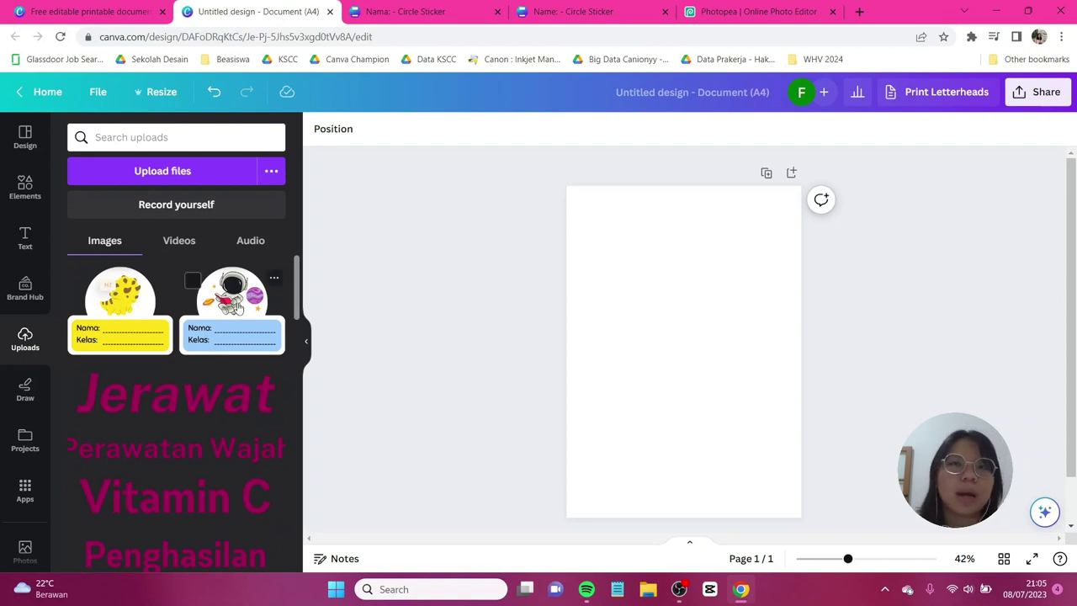
{"action": "left_click", "coordinate": [238, 308]}
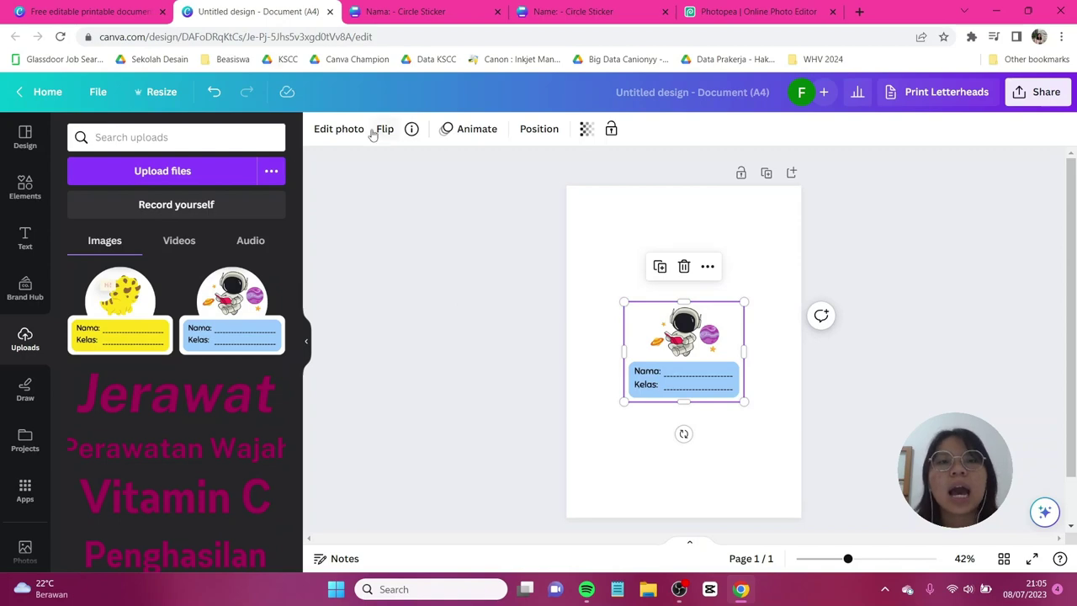
{"action": "left_click", "coordinate": [340, 130]}
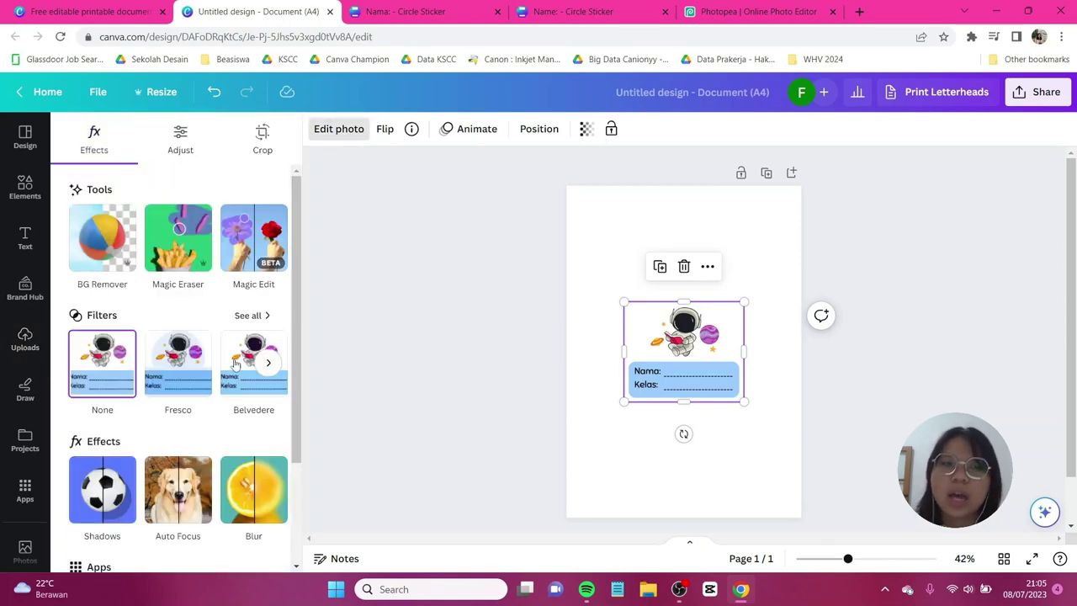
{"action": "left_click", "coordinate": [102, 495]}
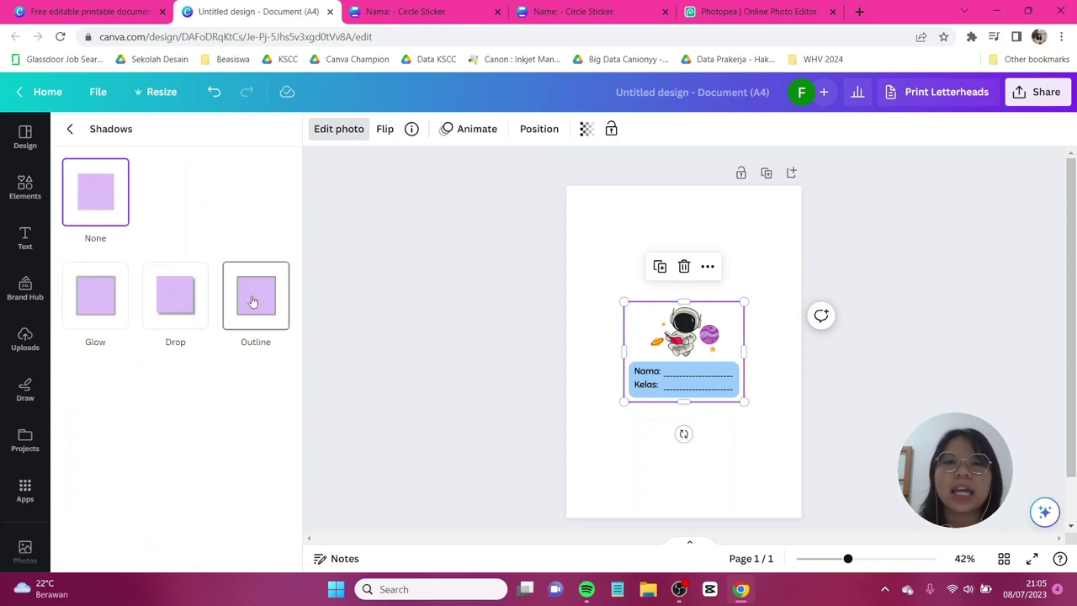
{"action": "left_click", "coordinate": [252, 301]}
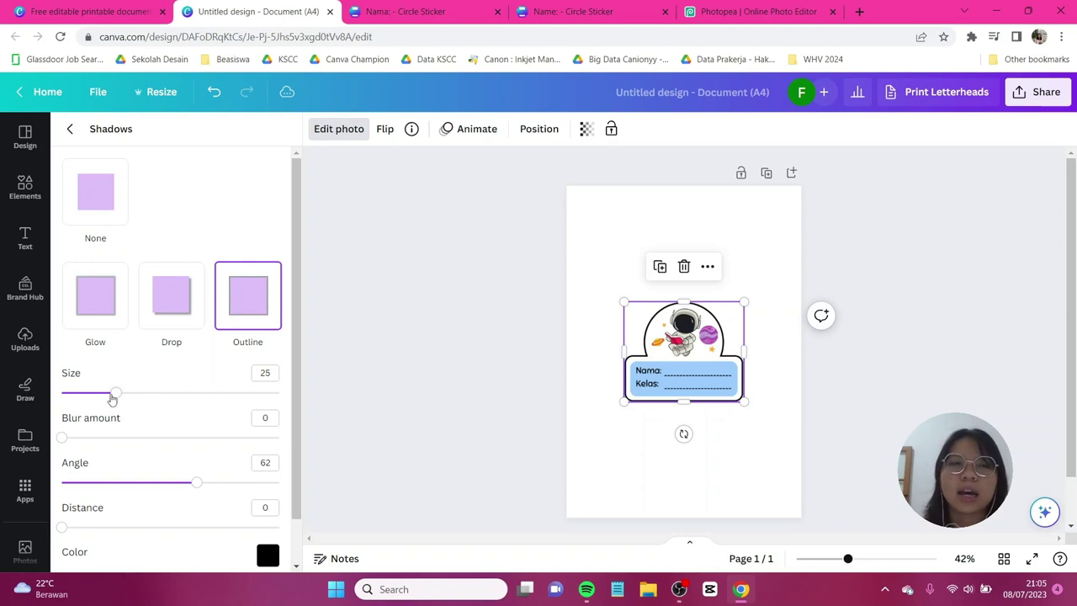
{"action": "left_click_drag", "start_coordinate": [117, 397], "coordinate": [83, 399]}
{"action": "left_click", "coordinate": [694, 378]}
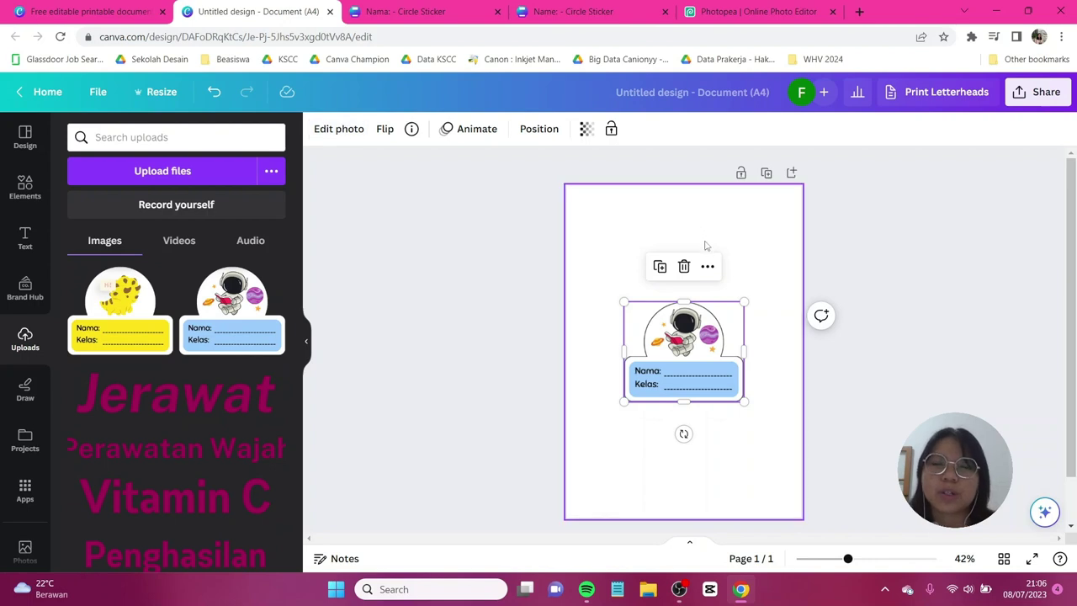
Step: Move and shrink the astronaut label into the page's upper-left corner, and place a duplicate directly to its right
{"action": "left_click_drag", "start_coordinate": [671, 329], "coordinate": [626, 238]}
{"action": "left_click_drag", "start_coordinate": [697, 312], "coordinate": [649, 269]}
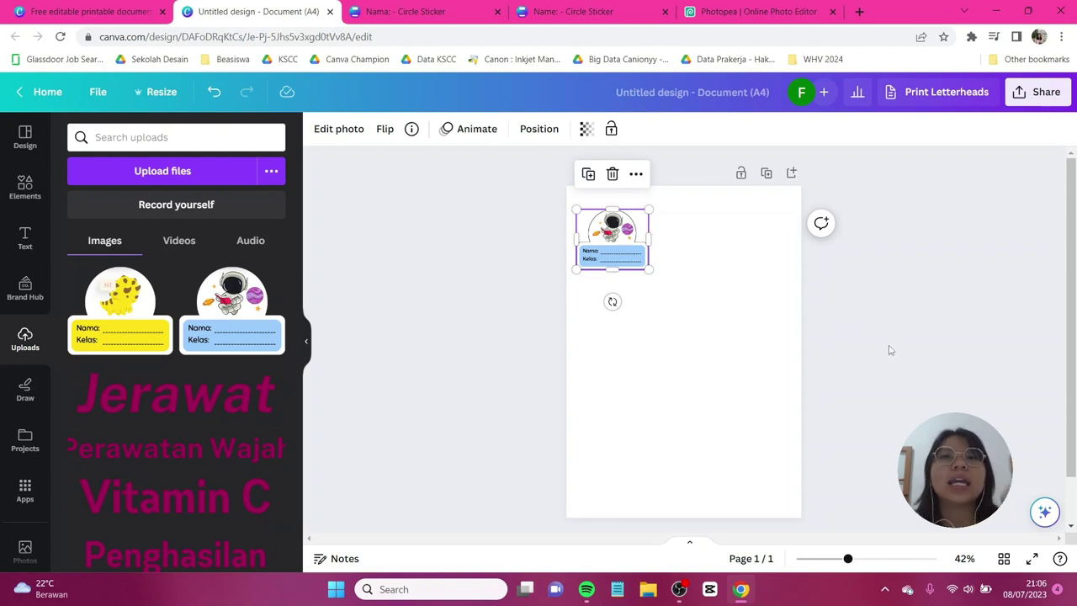
{"action": "scroll", "coordinate": [876, 342], "scroll_direction": "up", "scroll_amount": 5}
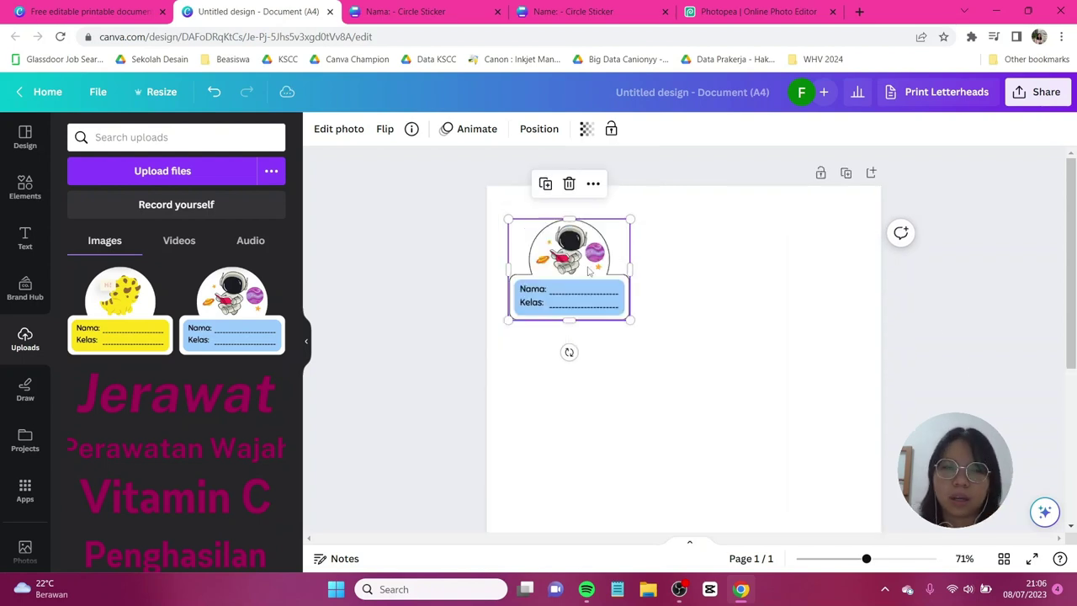
{"action": "key", "text": "ctrl+d"}
{"action": "left_click_drag", "start_coordinate": [580, 278], "coordinate": [682, 274]}
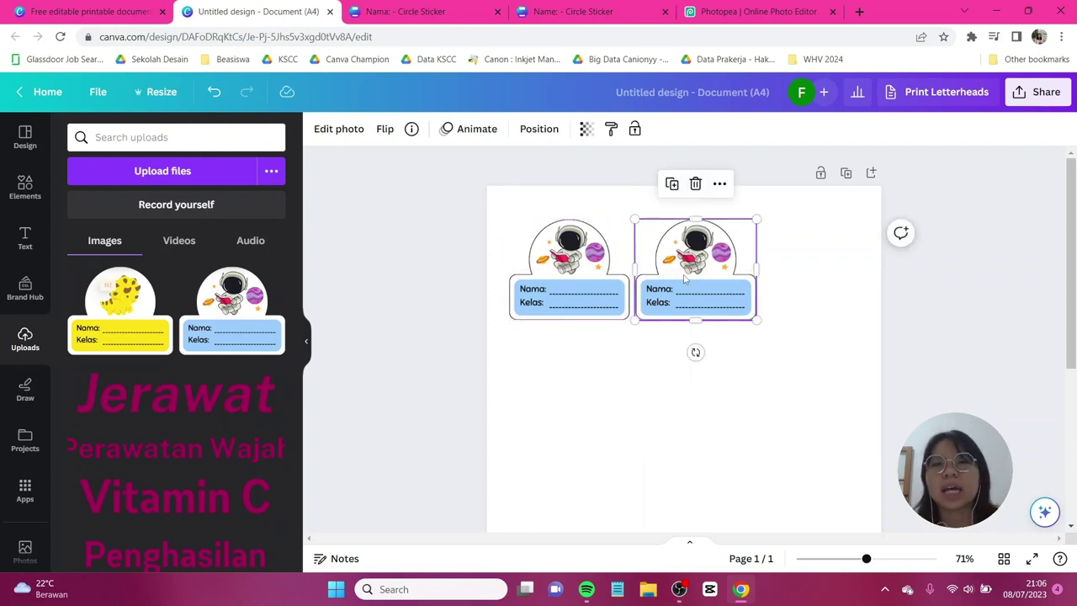